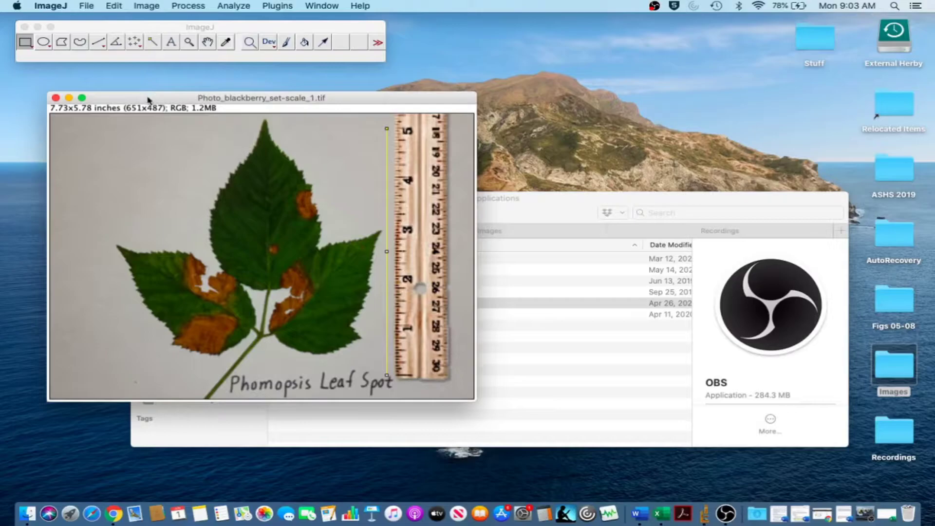
Open Color Threshold for the leaf photo and lower the upper Hue limit
drag(148, 99, 150, 101)
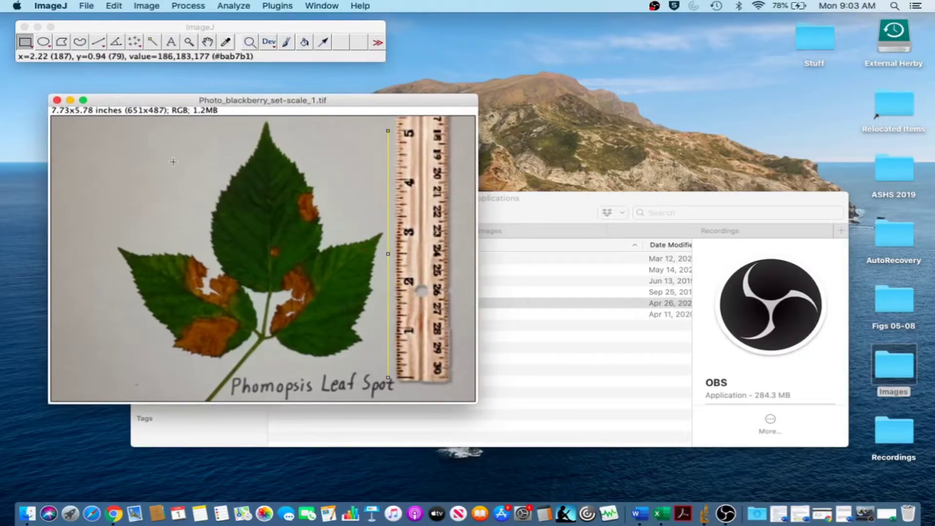
click(152, 6)
mouse_move(156, 38)
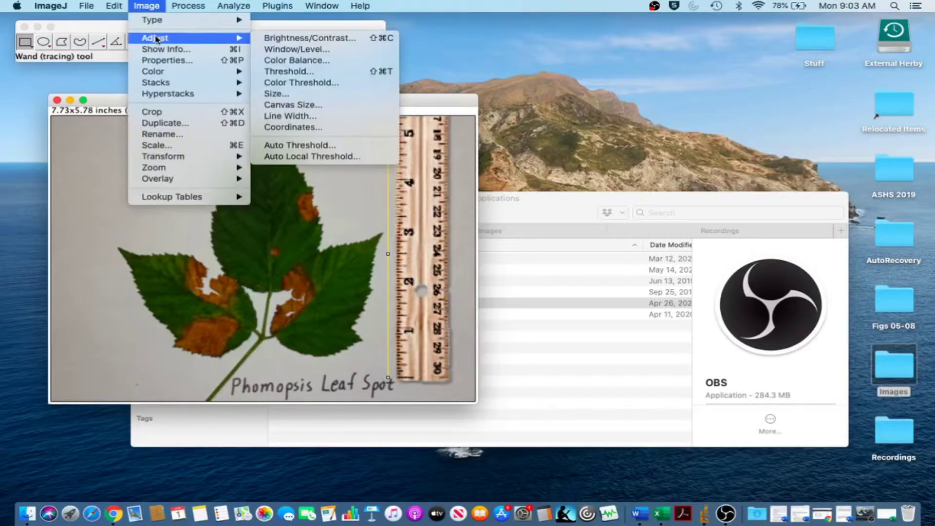
click(299, 82)
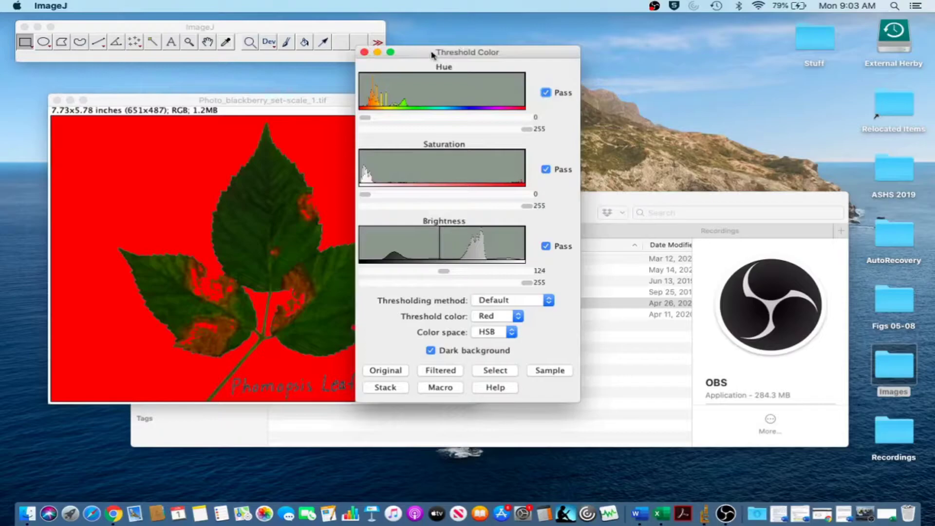
drag(433, 54, 509, 64)
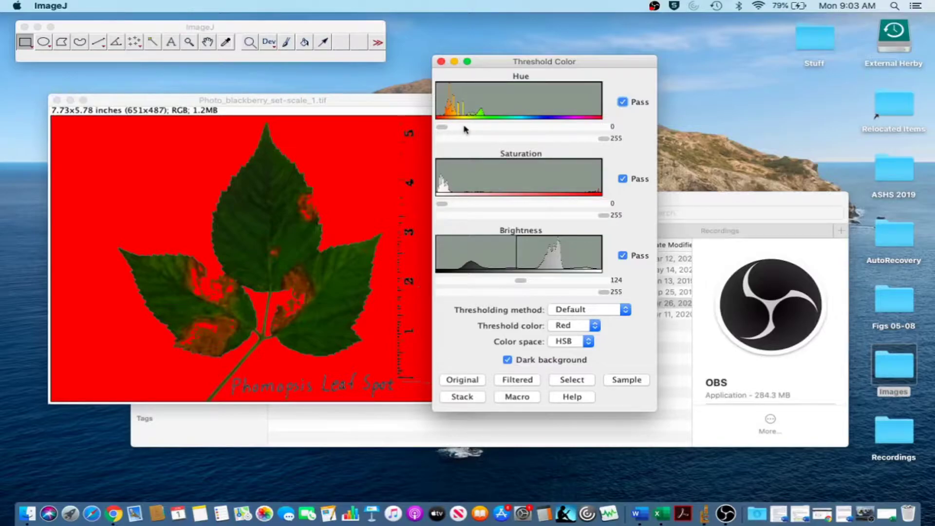
click(490, 139)
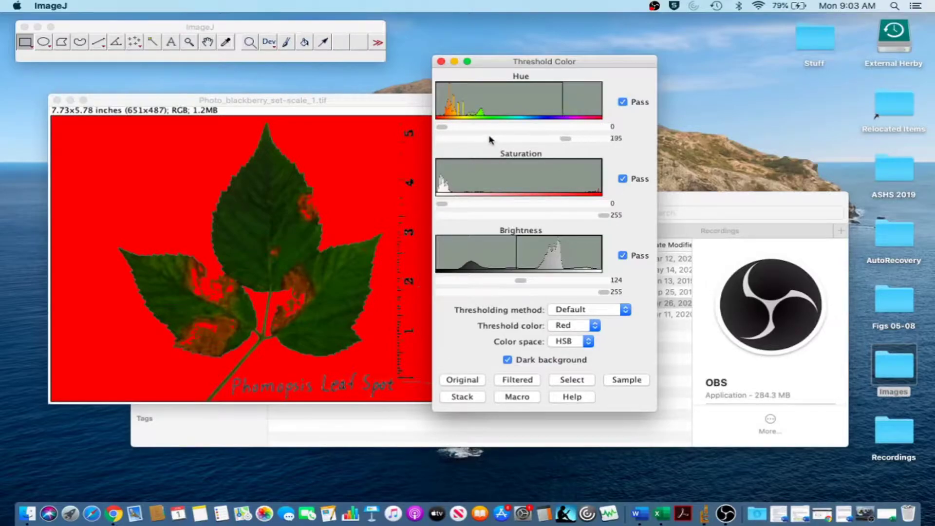
drag(490, 140, 489, 139)
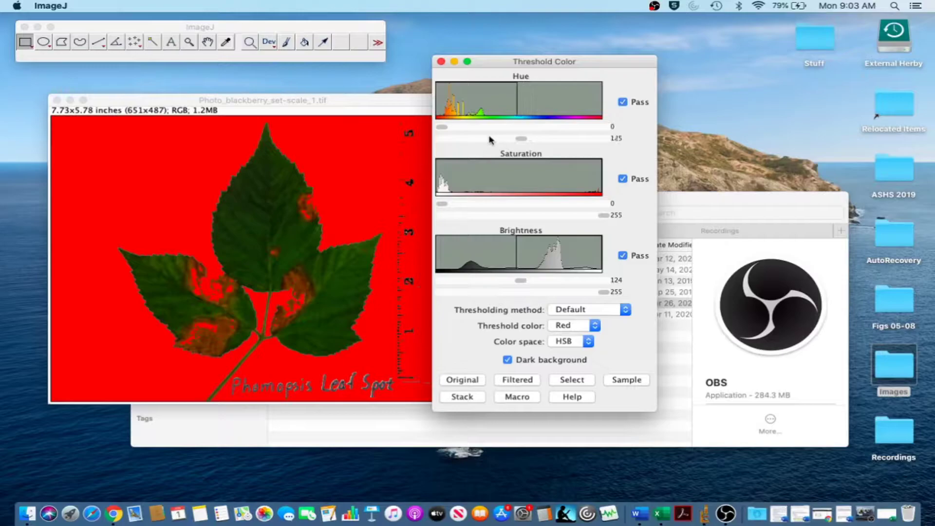
drag(521, 139, 511, 141)
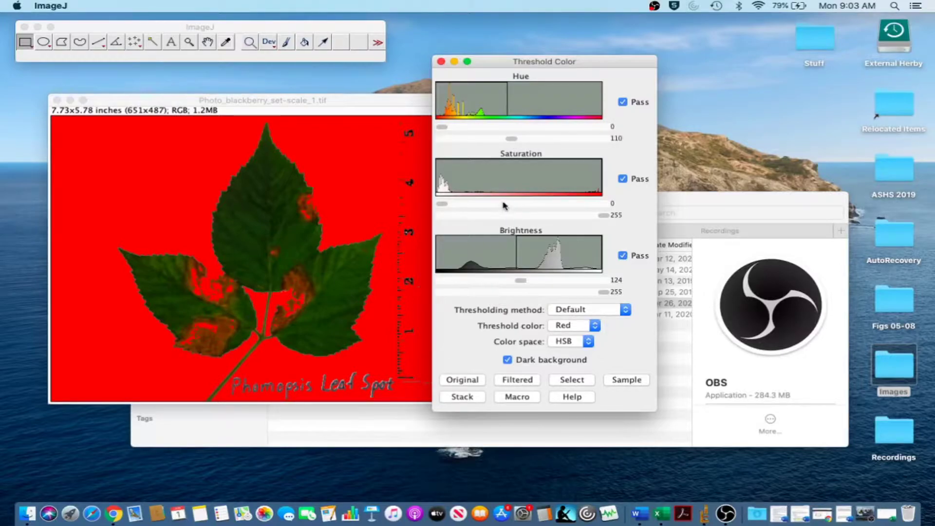
Set minimum brightness to 0, lower the upper brightness limit, and select the leaf
drag(521, 282, 439, 282)
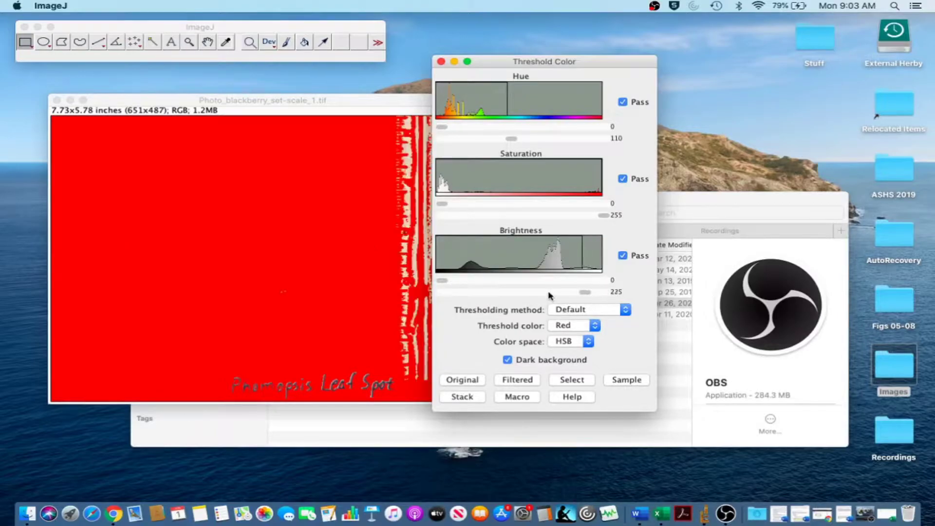
drag(596, 292, 534, 293)
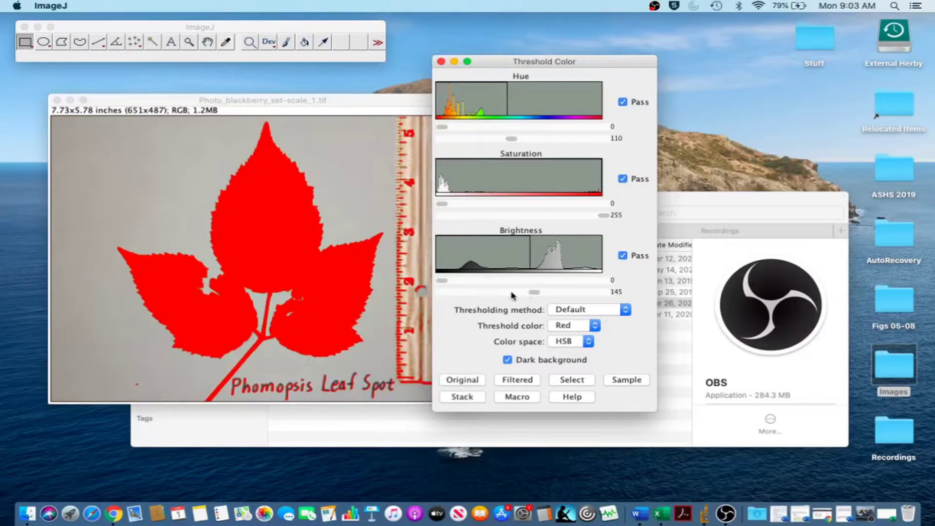
drag(601, 216, 605, 215)
click(571, 379)
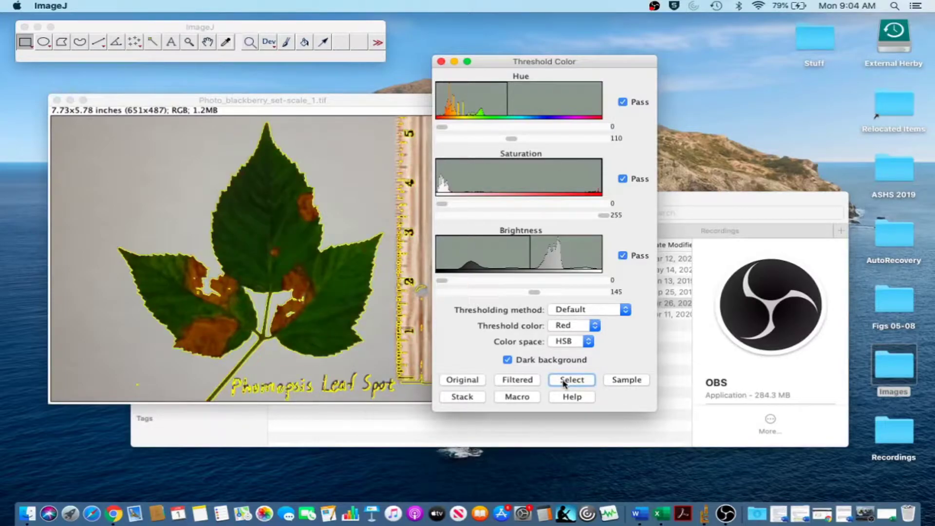
Apply Process > Binary > Make Binary so the leaf becomes a solid black silhouette
click(175, 101)
click(188, 7)
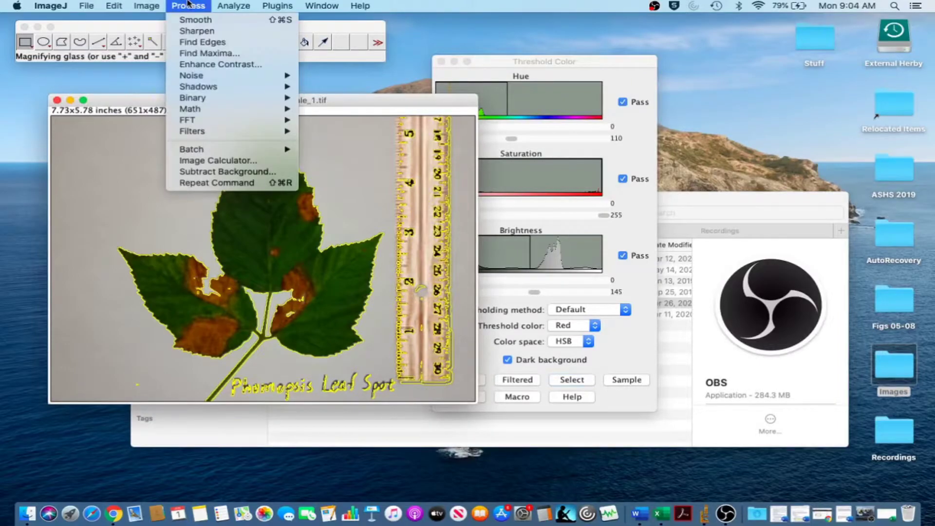
mouse_move(194, 97)
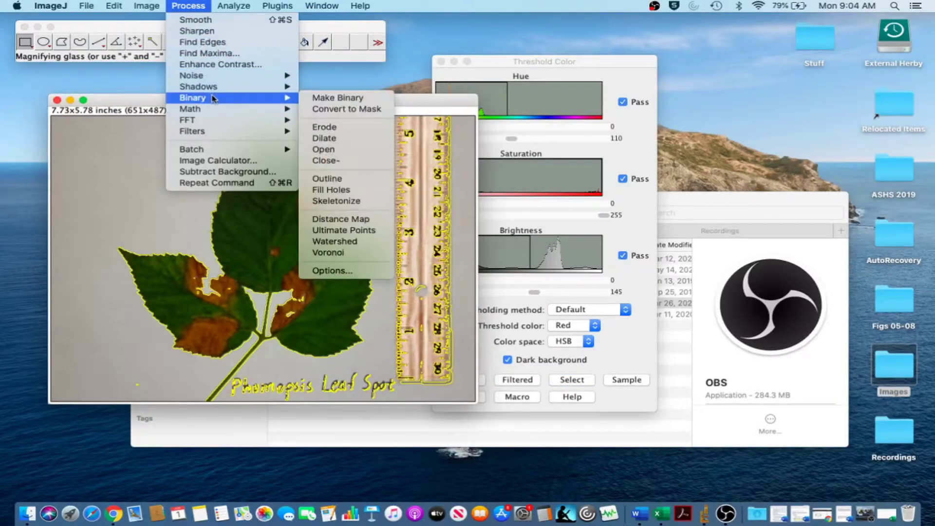
click(359, 98)
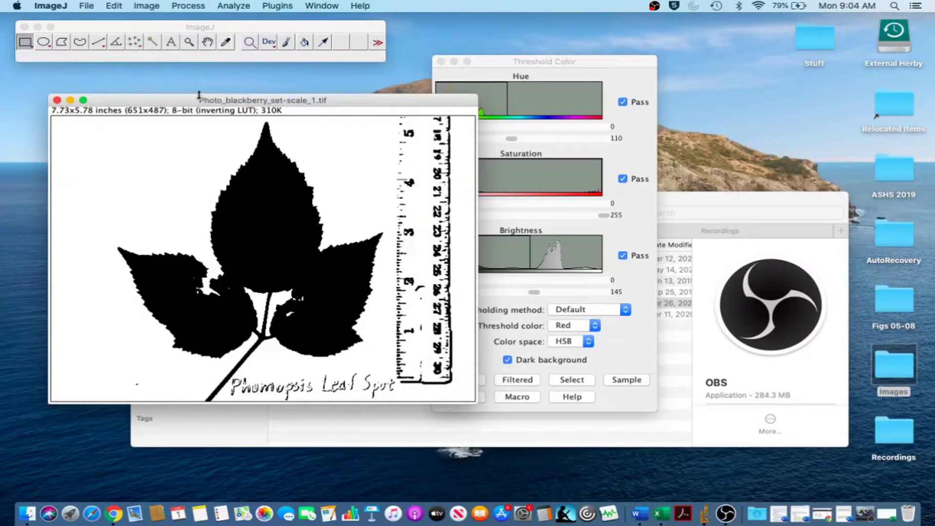
drag(173, 102, 176, 100)
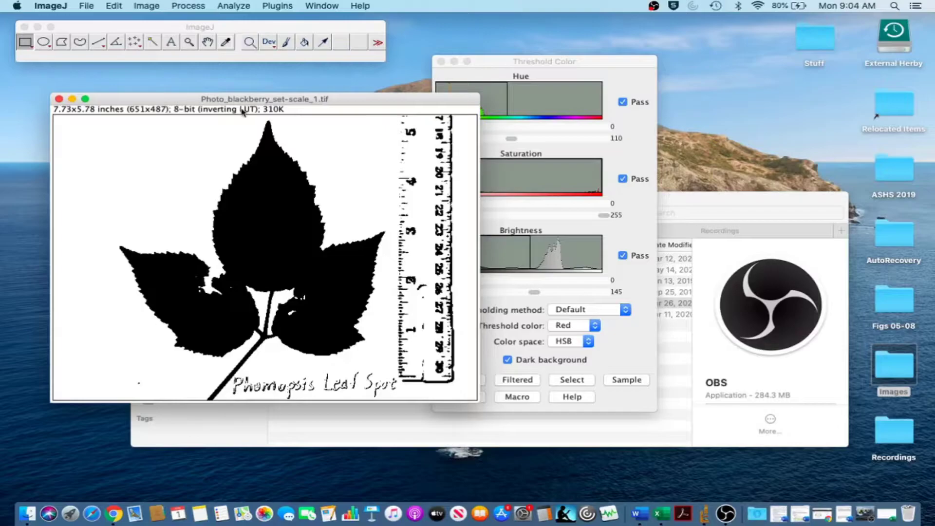
Set the Paintbrush tool colour to white
click(88, 53)
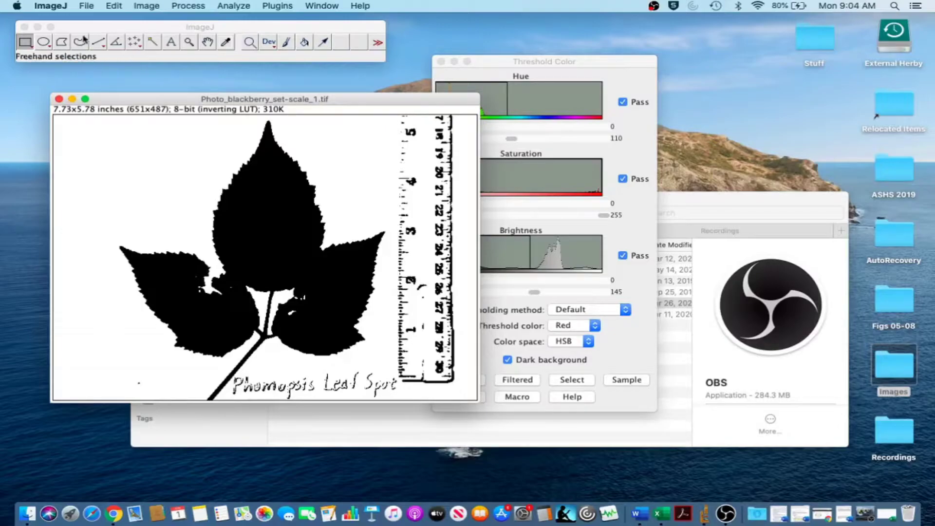
double_click(287, 43)
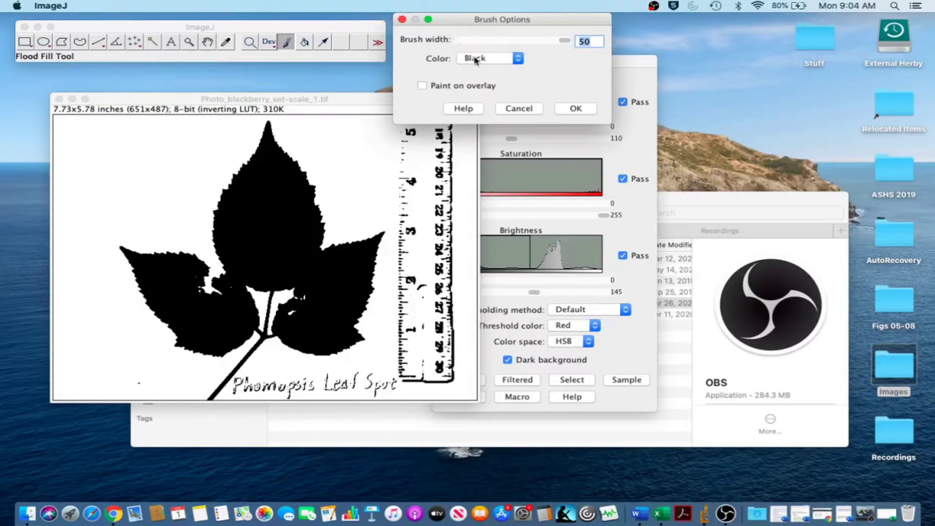
click(479, 59)
click(488, 101)
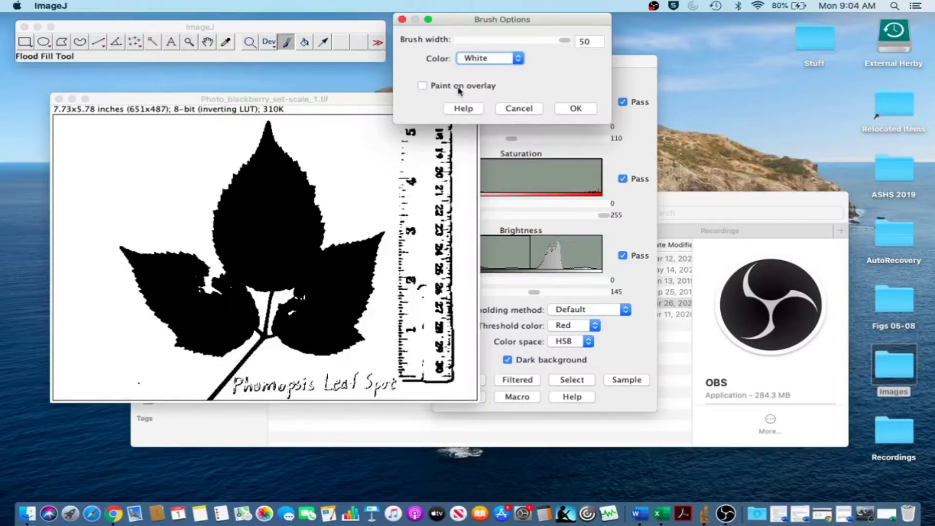
click(576, 108)
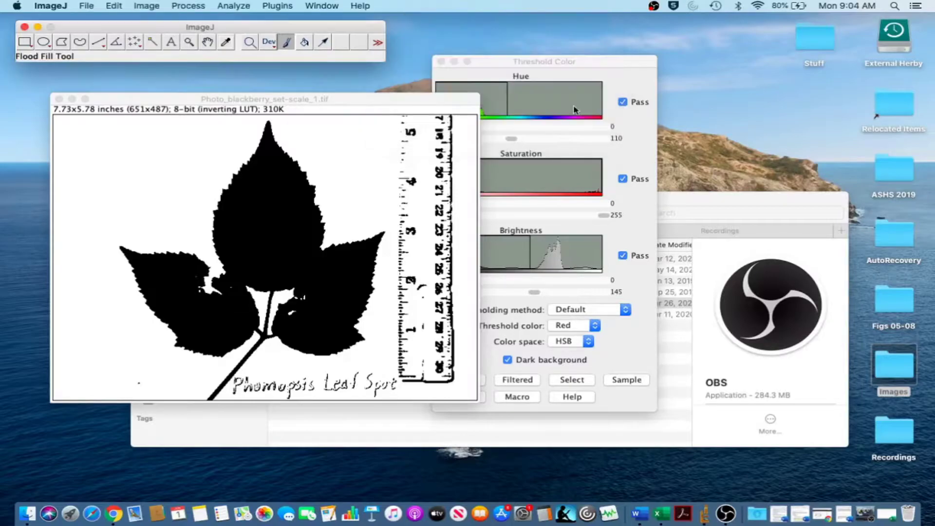
Paint white over the ruler and the Phomopsis Leaf Spot label, undoing one stroke
drag(307, 100, 327, 110)
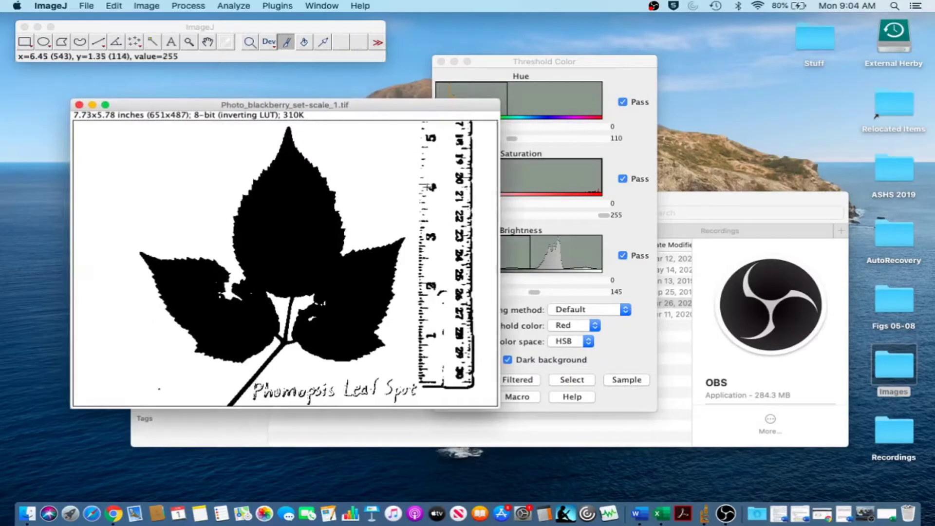
mouse_move(428, 208)
mouse_down()
mouse_move(430, 125)
mouse_move(468, 389)
mouse_up()
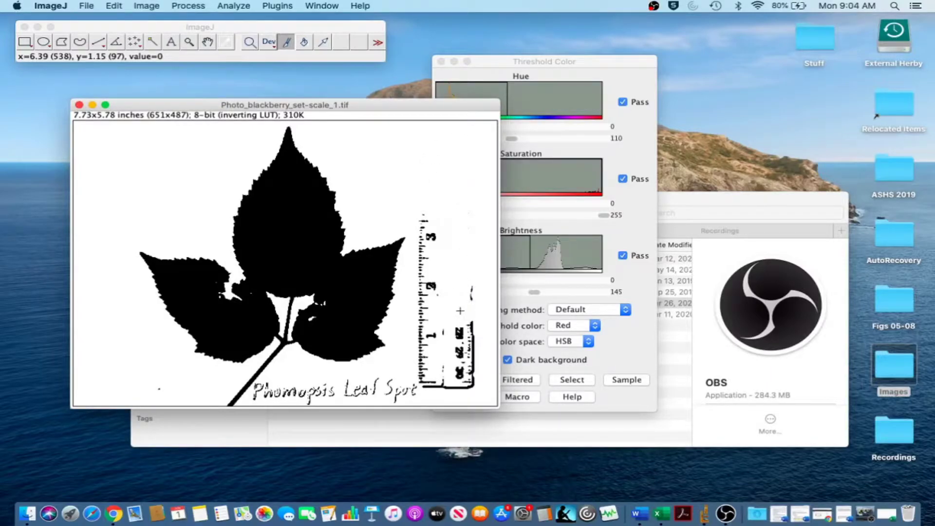
mouse_move(468, 278)
mouse_down()
mouse_move(435, 337)
mouse_move(425, 218)
mouse_up()
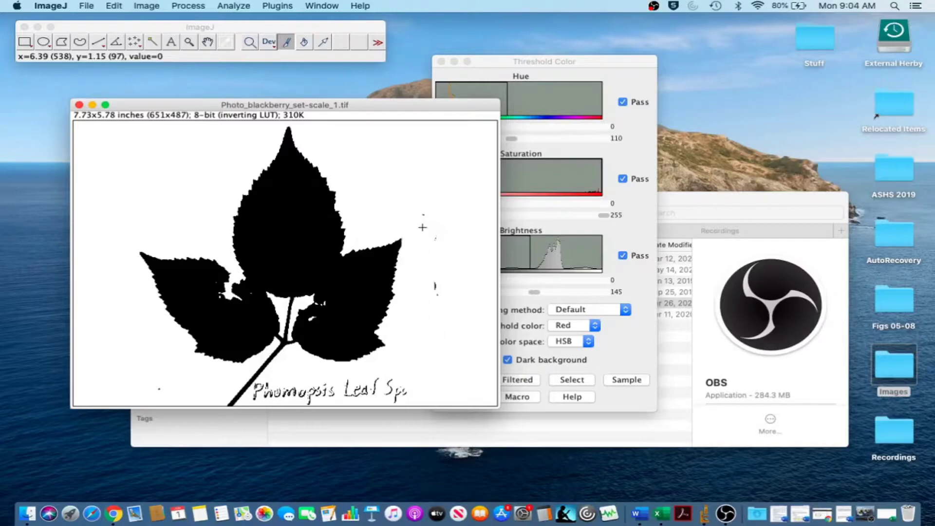
key(super+z)
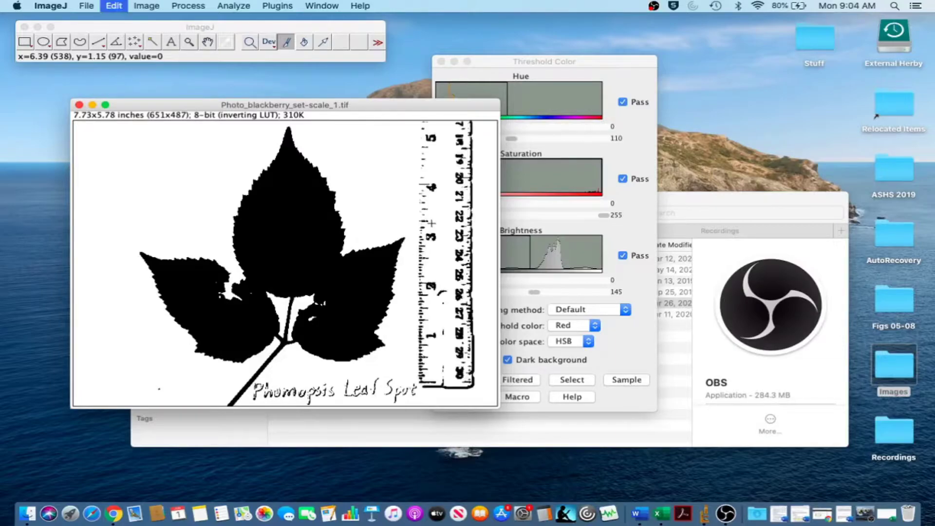
drag(429, 135, 431, 146)
mouse_move(438, 178)
mouse_down()
mouse_move(423, 274)
mouse_move(431, 383)
mouse_move(467, 376)
mouse_move(467, 146)
mouse_up()
mouse_move(468, 147)
mouse_down()
mouse_move(463, 263)
mouse_move(464, 125)
mouse_up()
drag(416, 390, 112, 393)
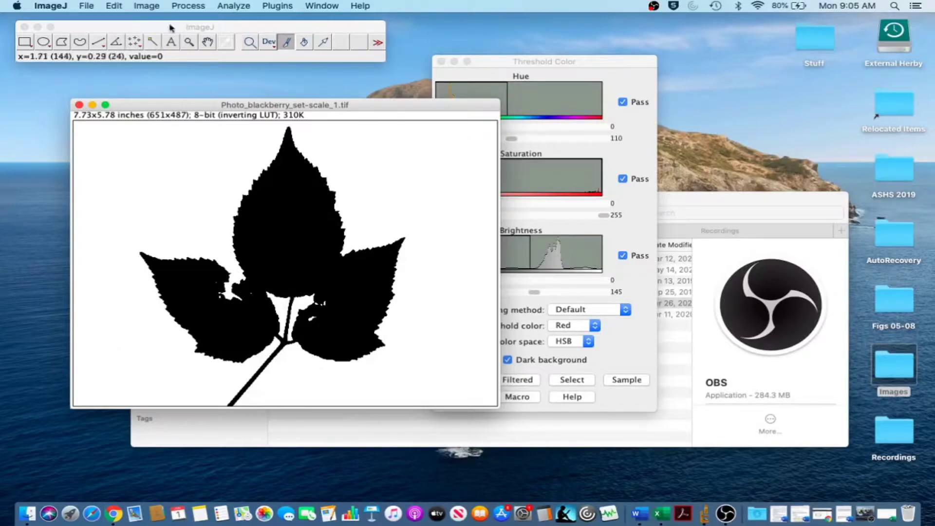
click(189, 5)
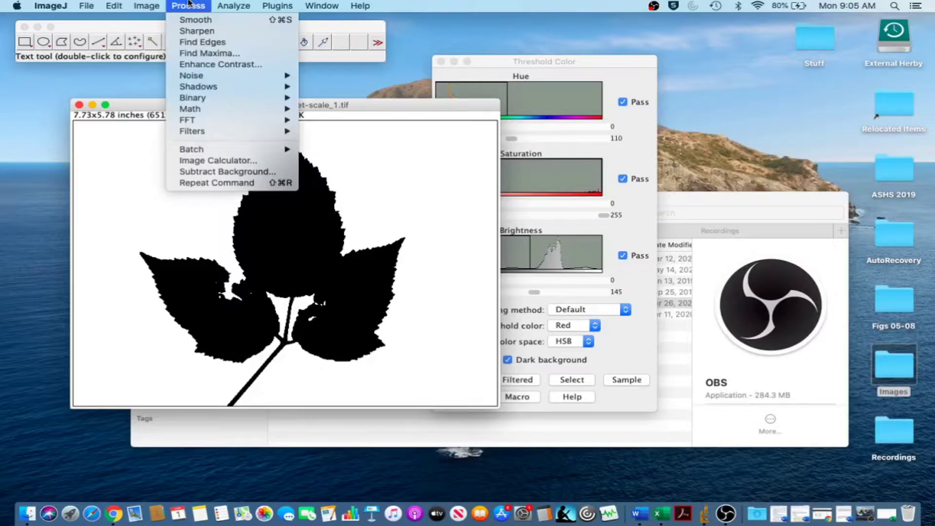
mouse_move(192, 75)
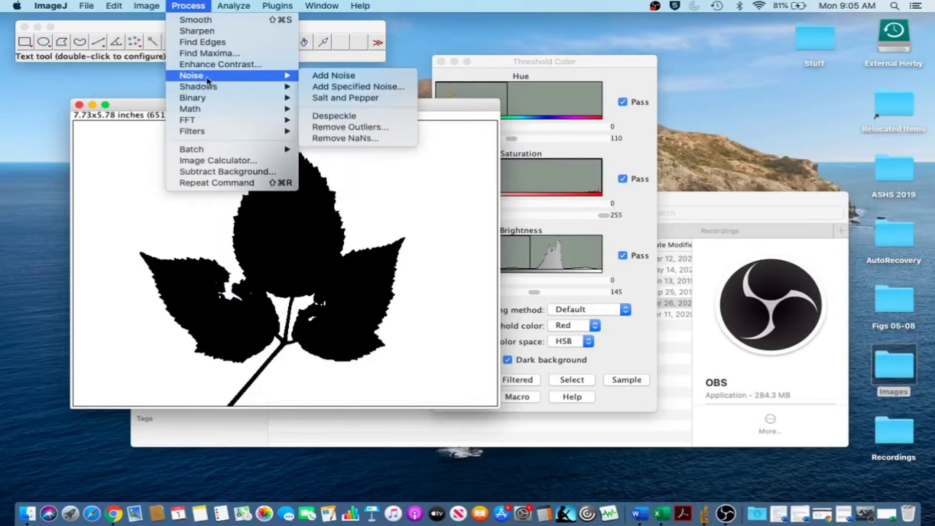
click(349, 128)
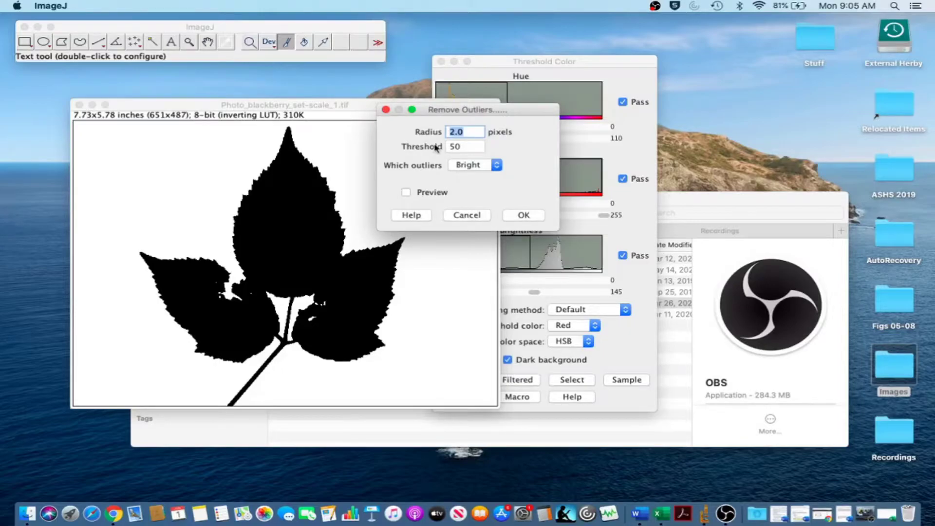
click(466, 214)
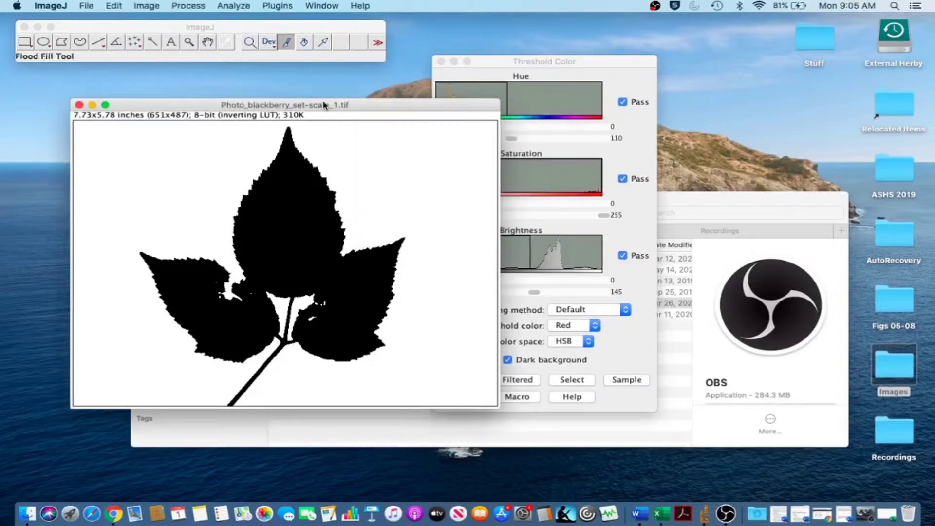
drag(325, 106, 330, 109)
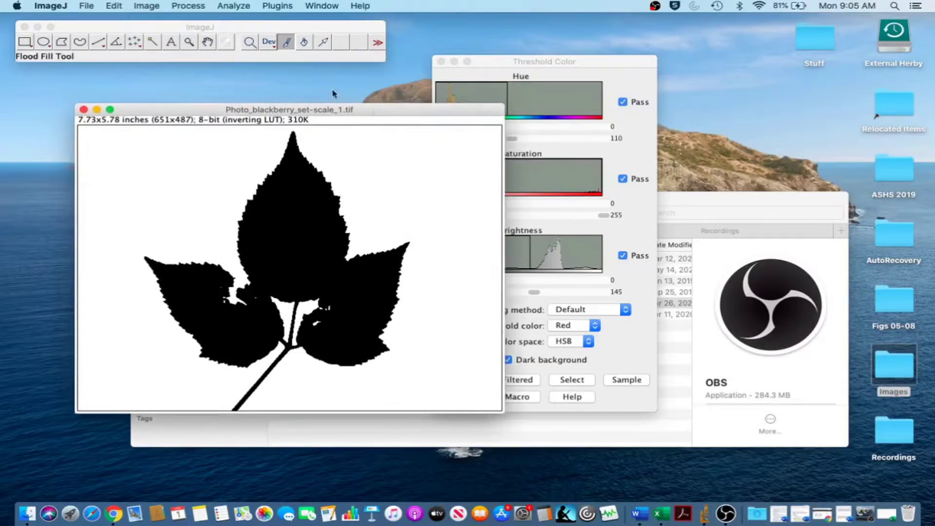
Enable Area with Limit to threshold in Set Measurements
click(234, 5)
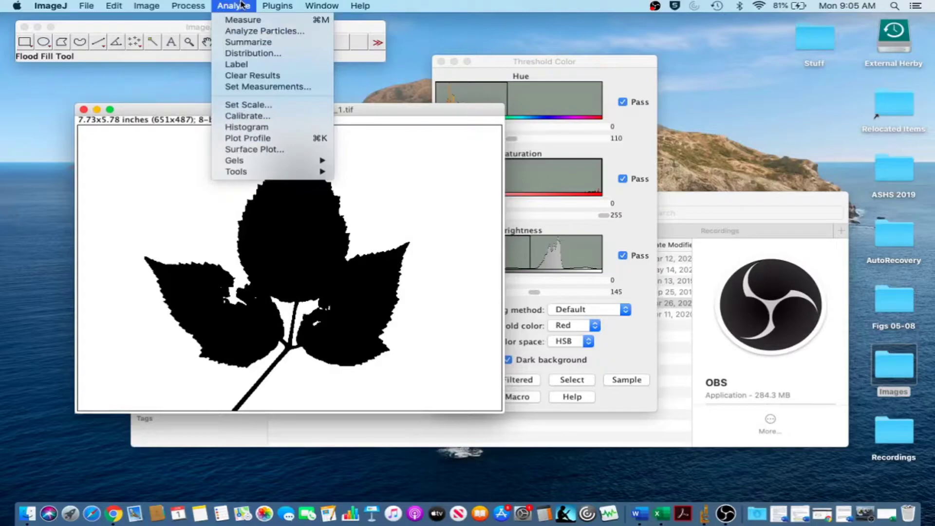
click(252, 87)
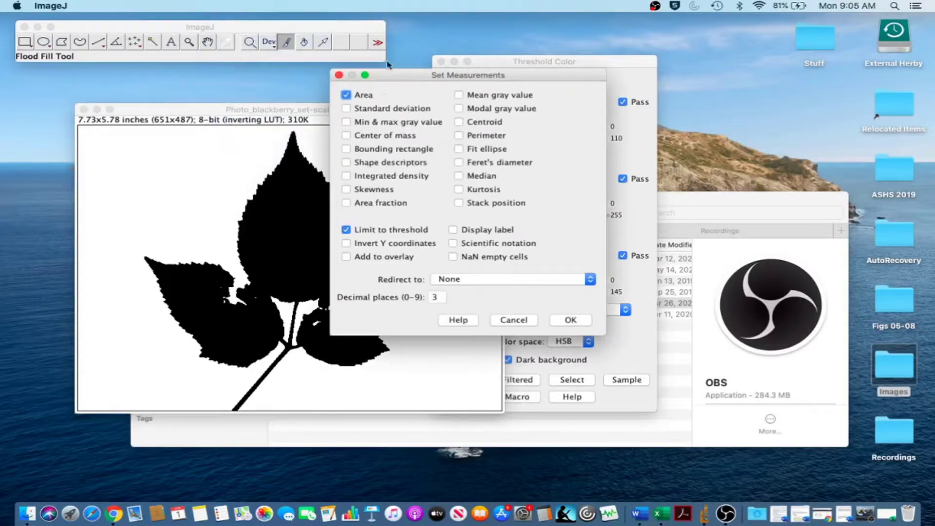
click(346, 96)
click(570, 320)
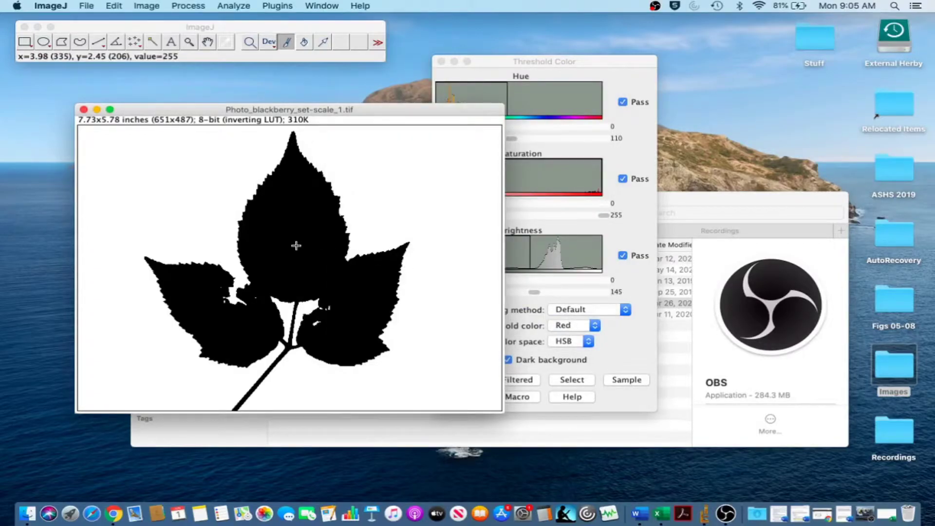
Run Analyze > Measure to record the leaf area of 11.017 square inches
click(234, 7)
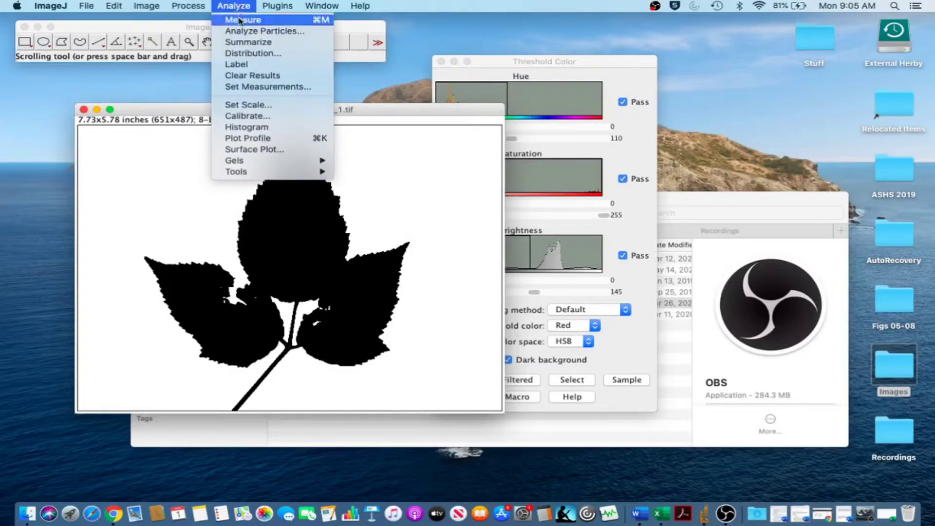
click(241, 20)
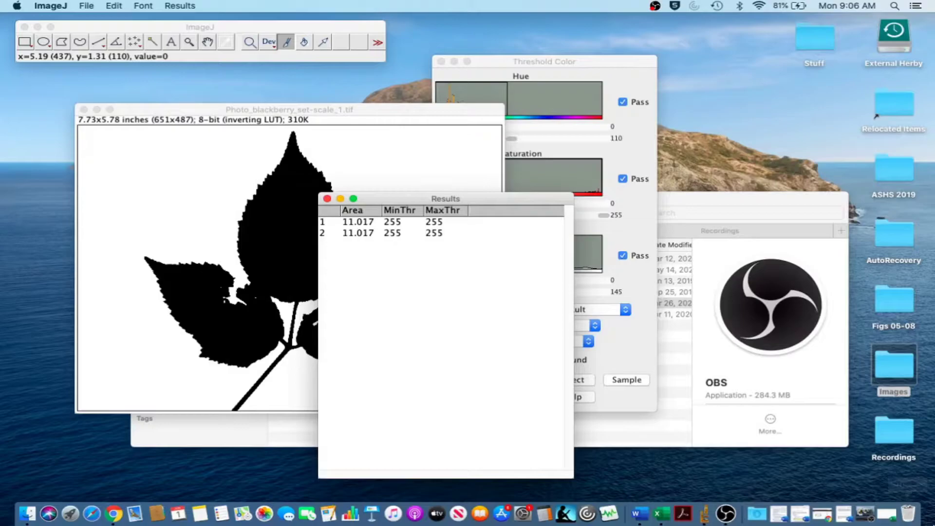
In Book1, enter 'Total leaf area' in A1 and 11.017 in A2
click(886, 513)
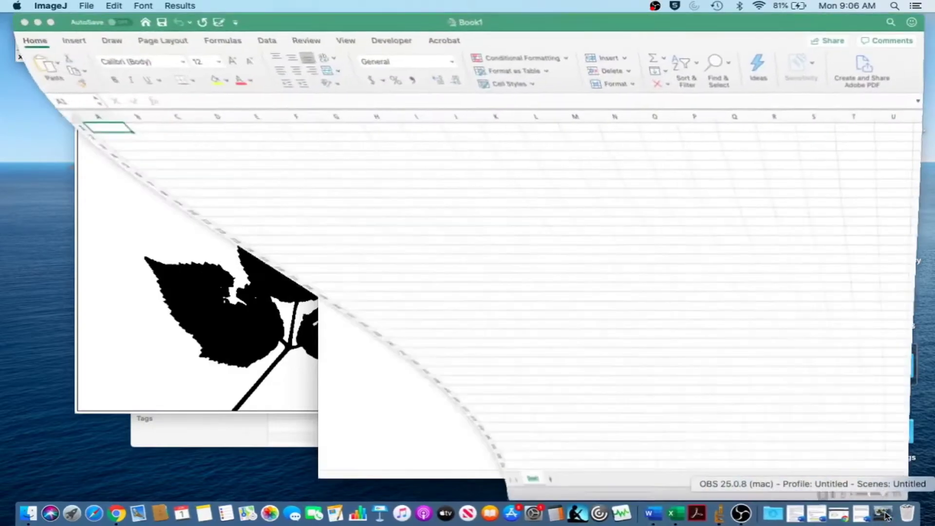
text(To)
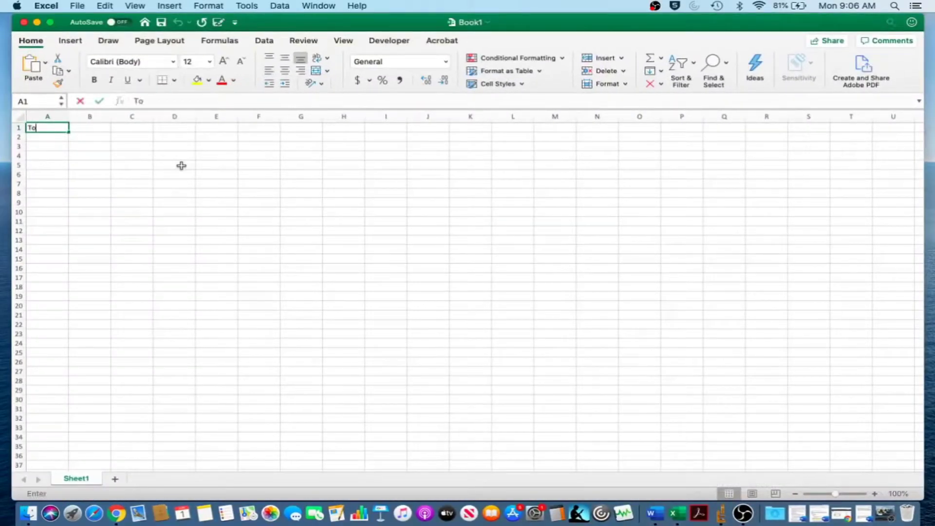
text(tal lea)
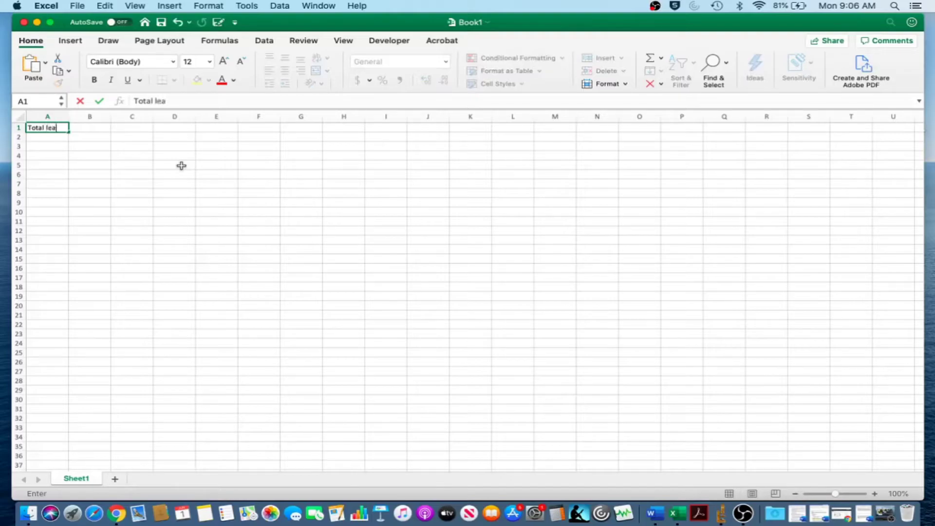
text(f area)
double_click(300, 21)
drag(810, 125, 827, 111)
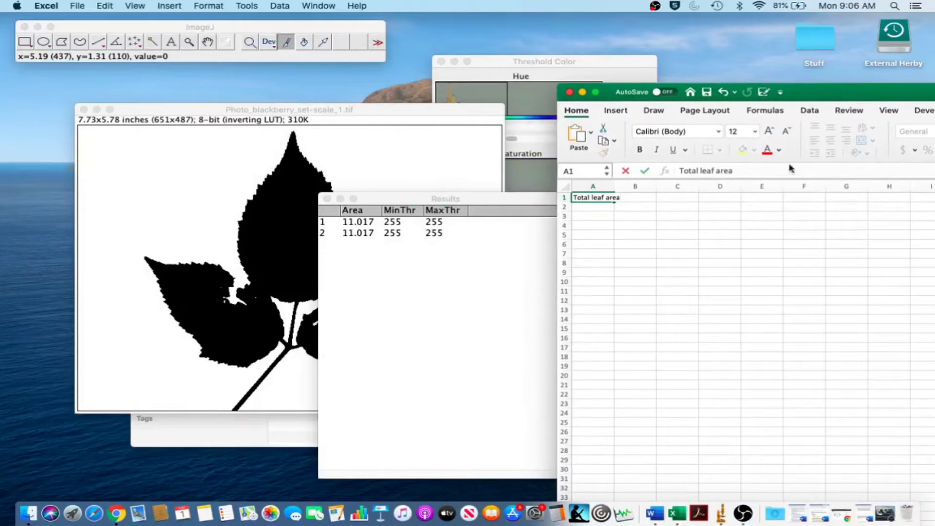
click(607, 208)
text(11)
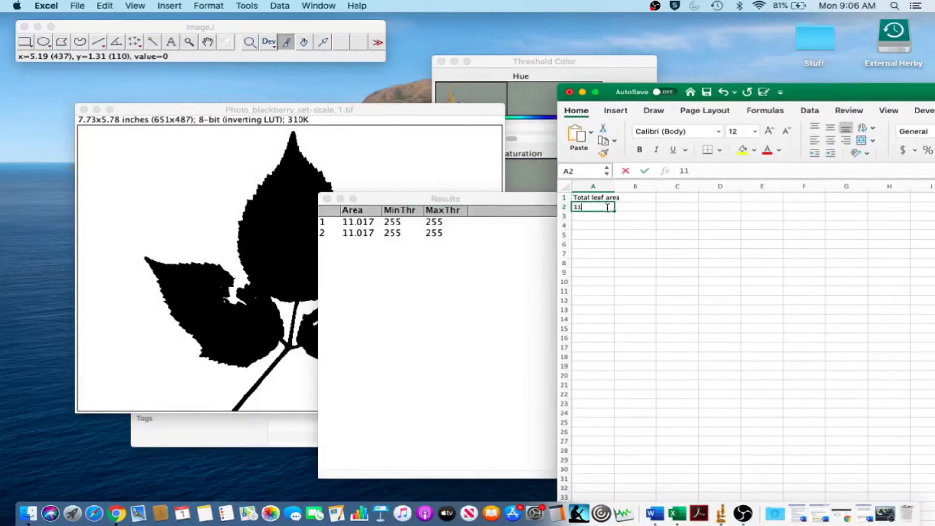
text(.017)
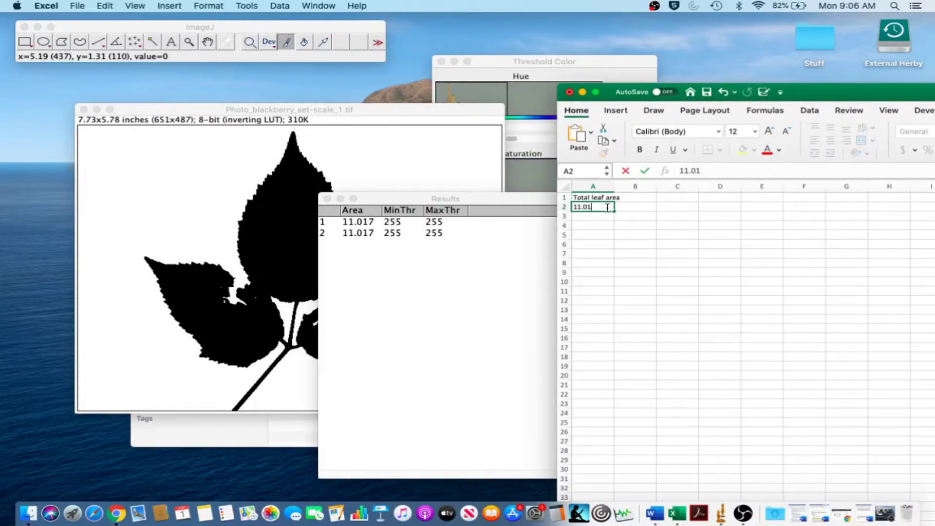
click(637, 222)
Return to ImageJ and move the Results table to the right side
click(584, 92)
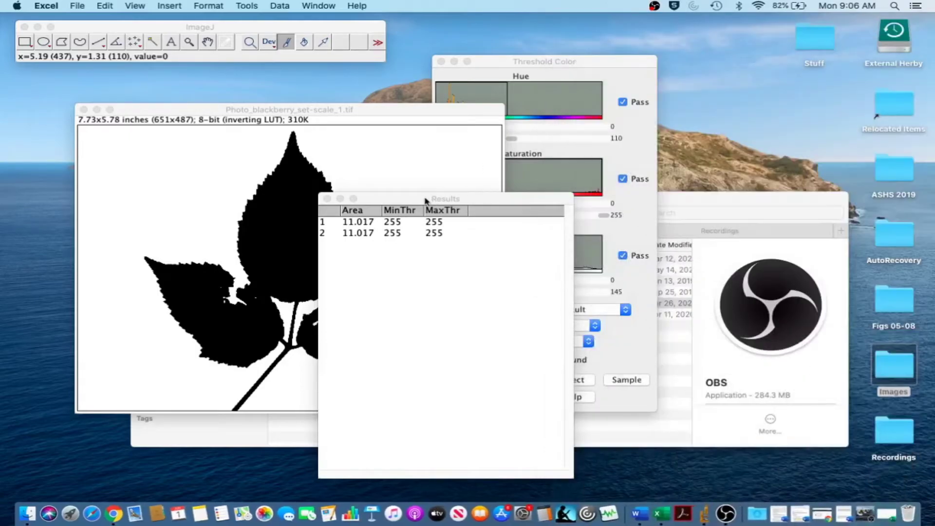
click(406, 200)
drag(396, 200, 734, 114)
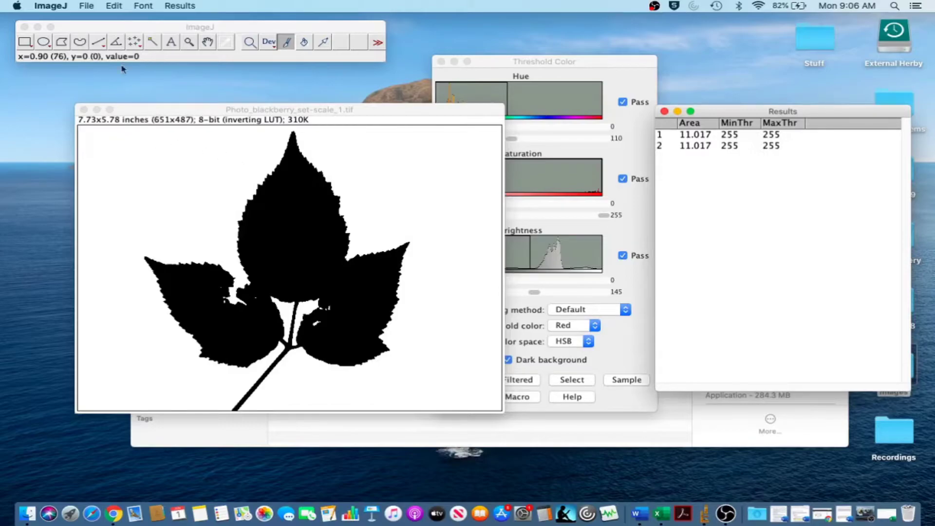
Save the leaf image as a TIFF named Photo_blackberry_set-scale_1-total.tif
click(87, 5)
click(246, 110)
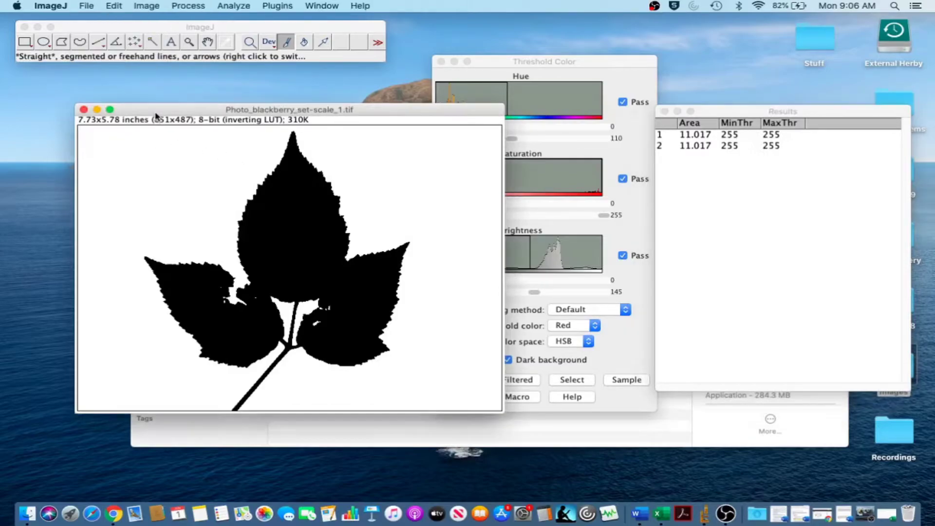
click(87, 6)
mouse_move(103, 138)
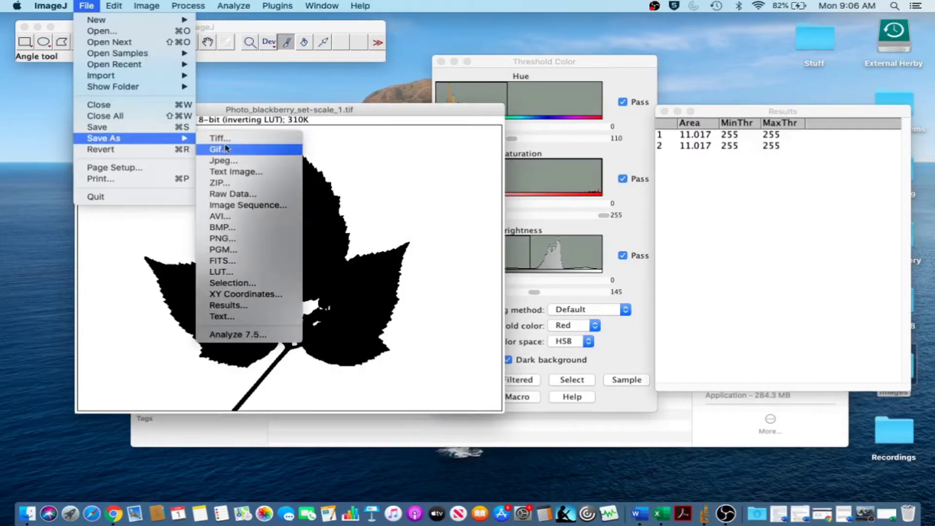
click(226, 140)
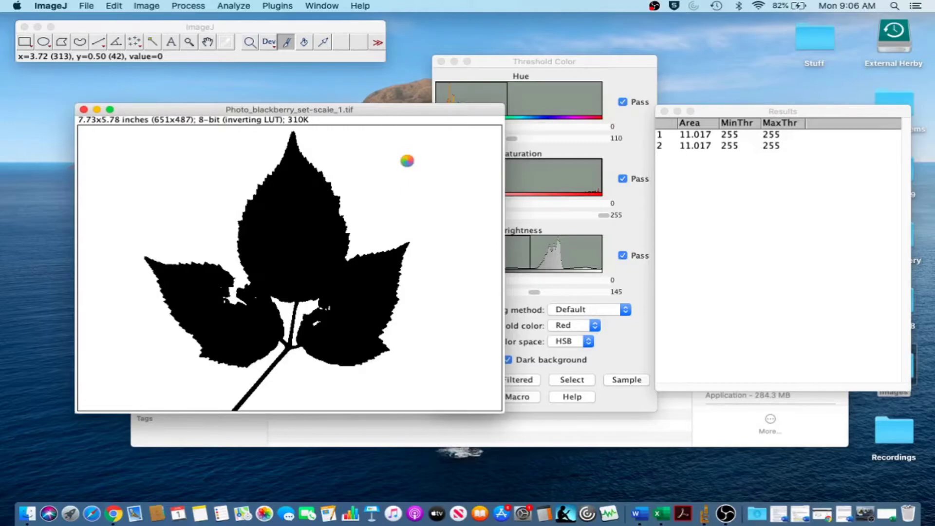
click(524, 94)
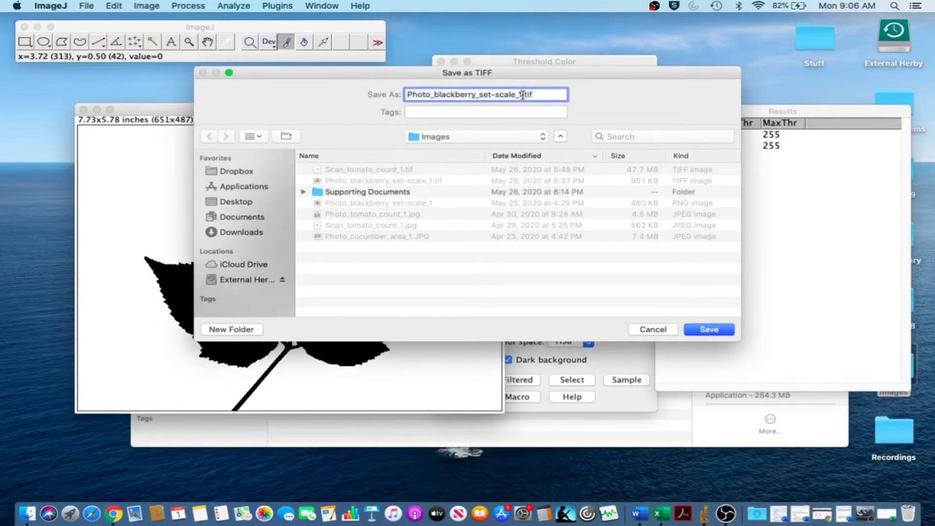
text(-tota)
text(l)
click(708, 328)
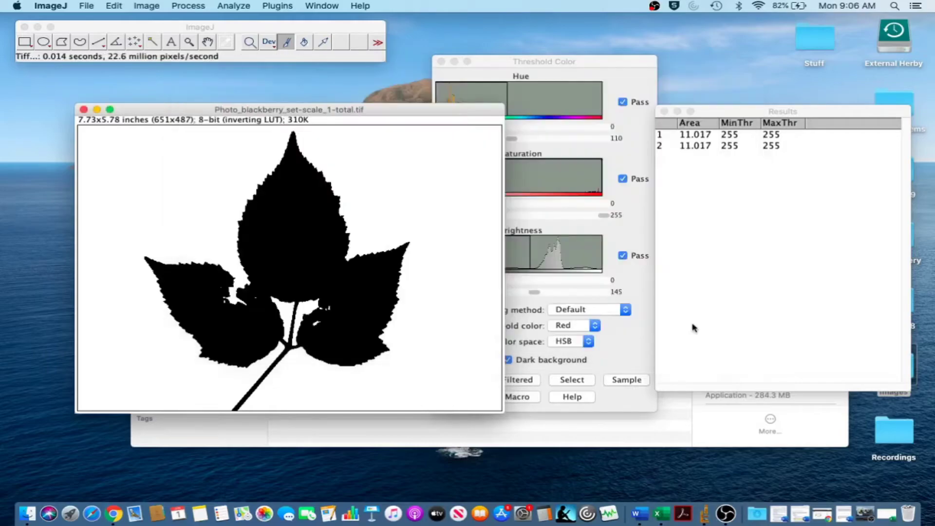
Close the total image and load Photo_blackberry_set-scale_1.tif from Finder's Images folder
click(84, 111)
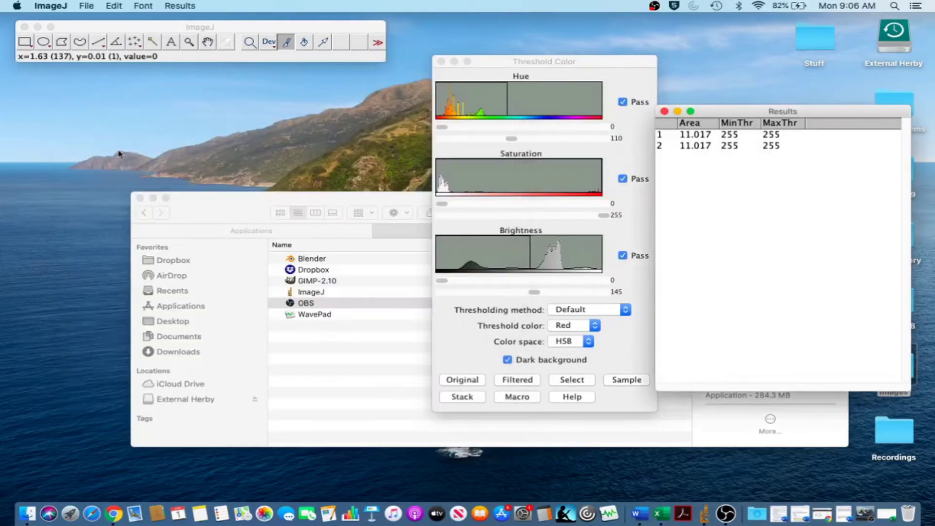
click(476, 265)
click(489, 230)
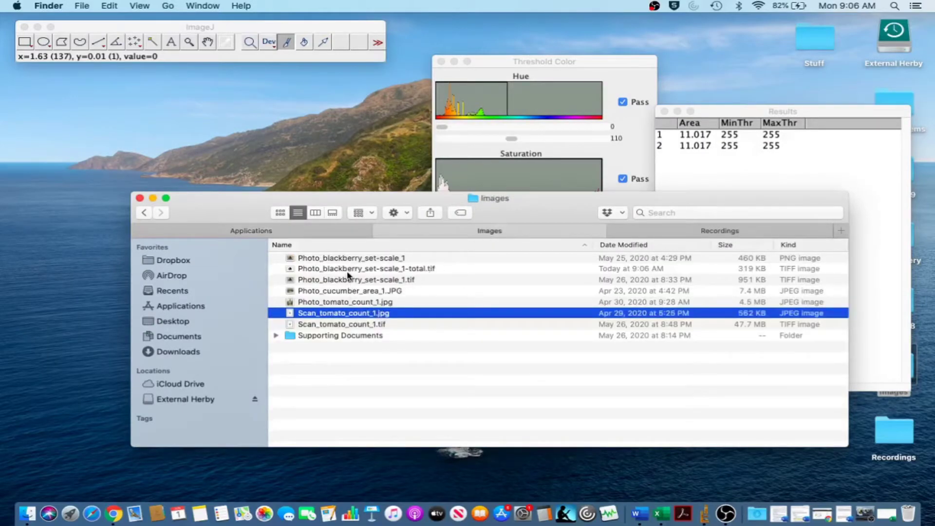
drag(344, 279, 219, 41)
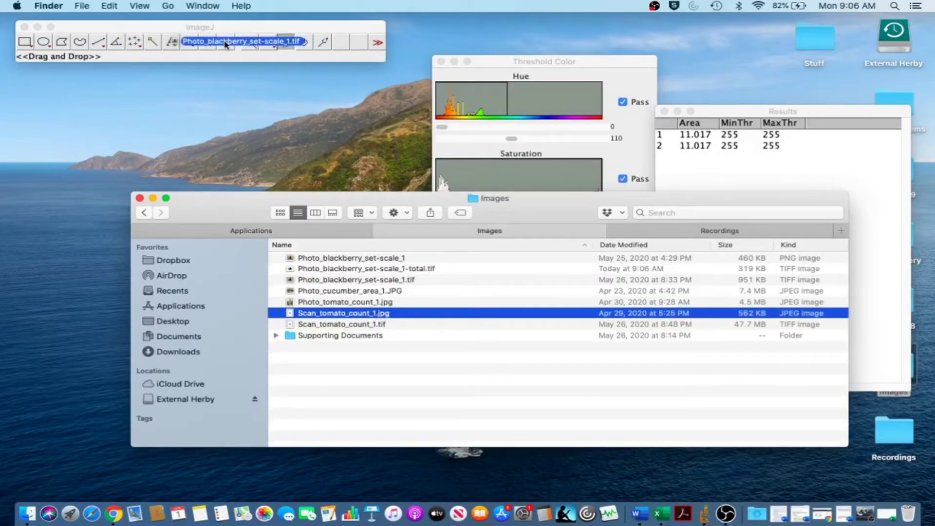
click(221, 111)
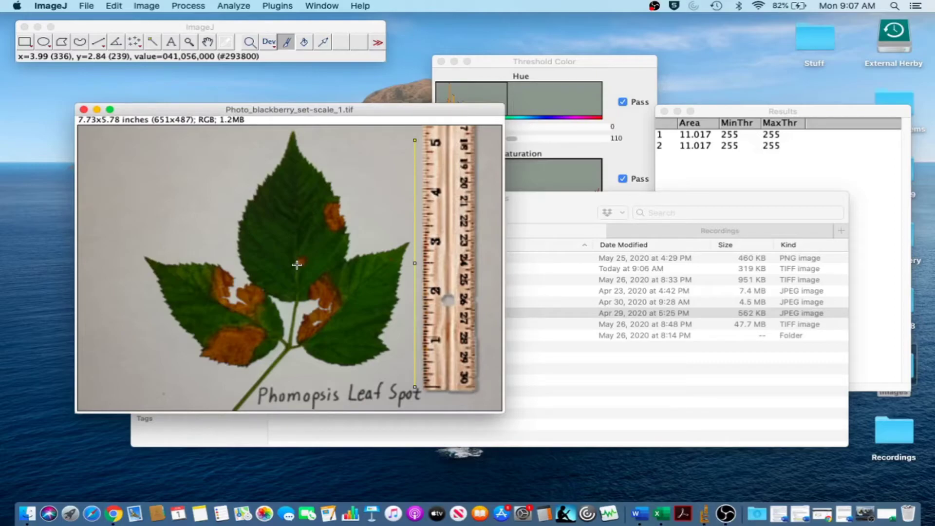
Open the colour threshold settings and lower the Hue maximum to 40
click(149, 4)
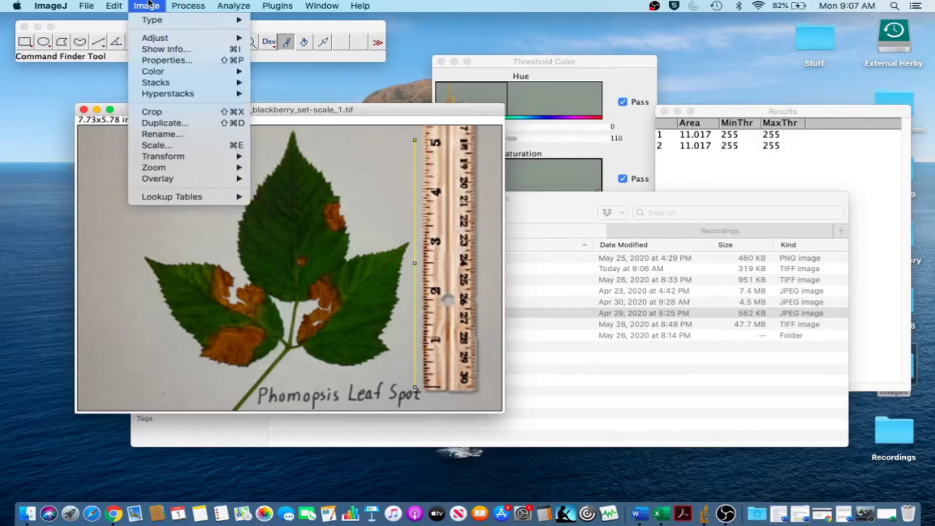
click(541, 64)
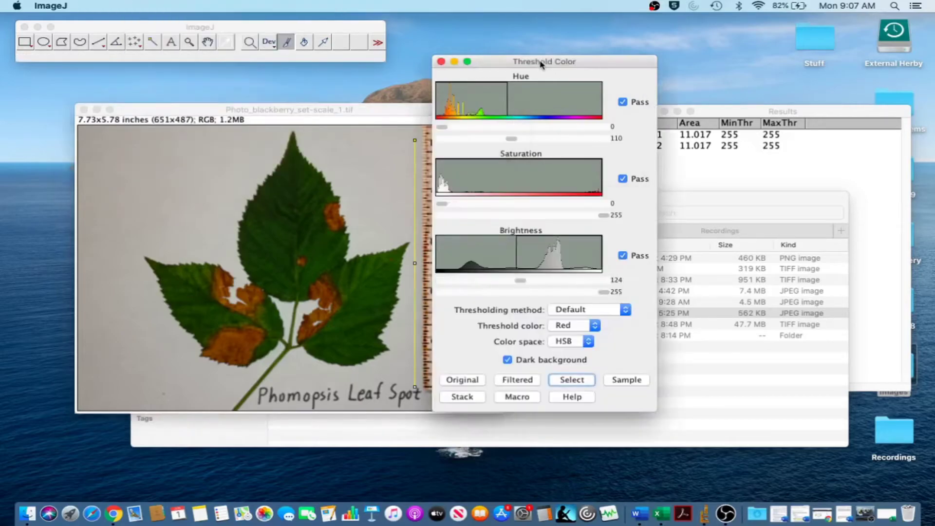
drag(497, 64, 502, 61)
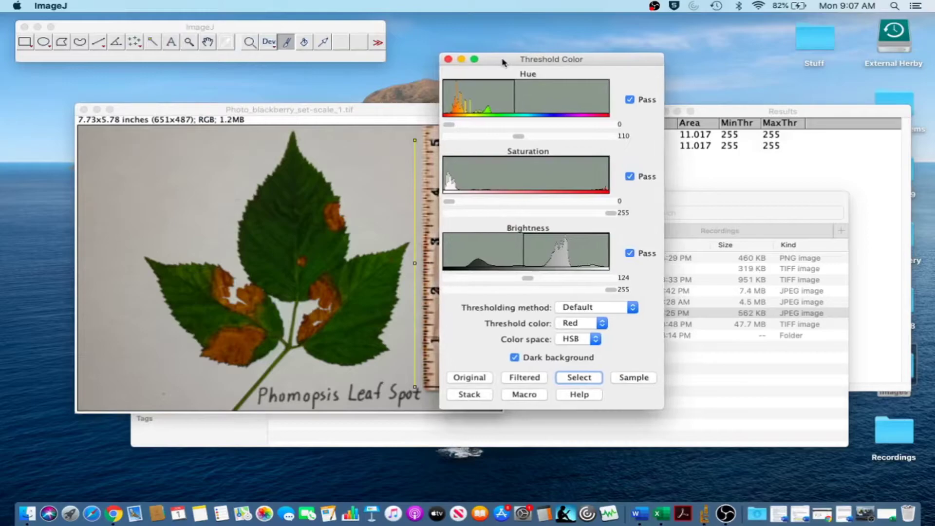
click(473, 137)
click(474, 137)
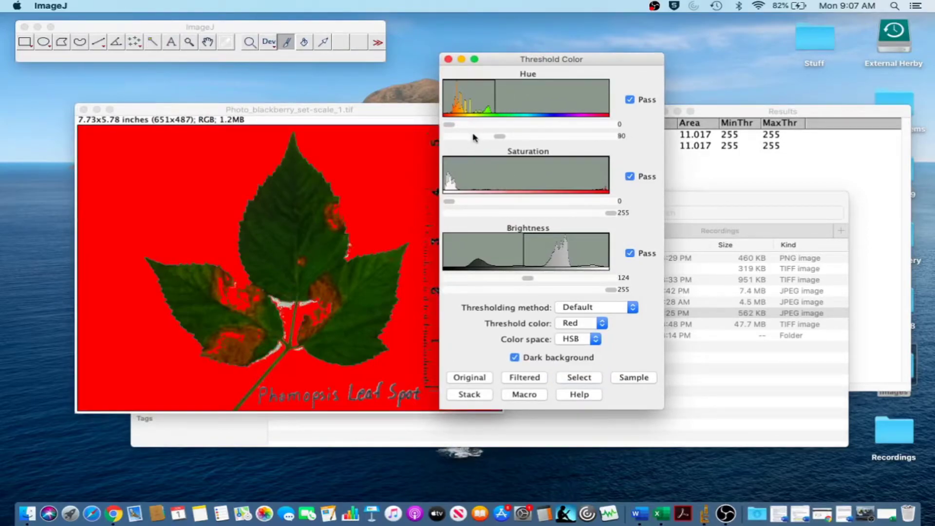
click(473, 138)
click(474, 138)
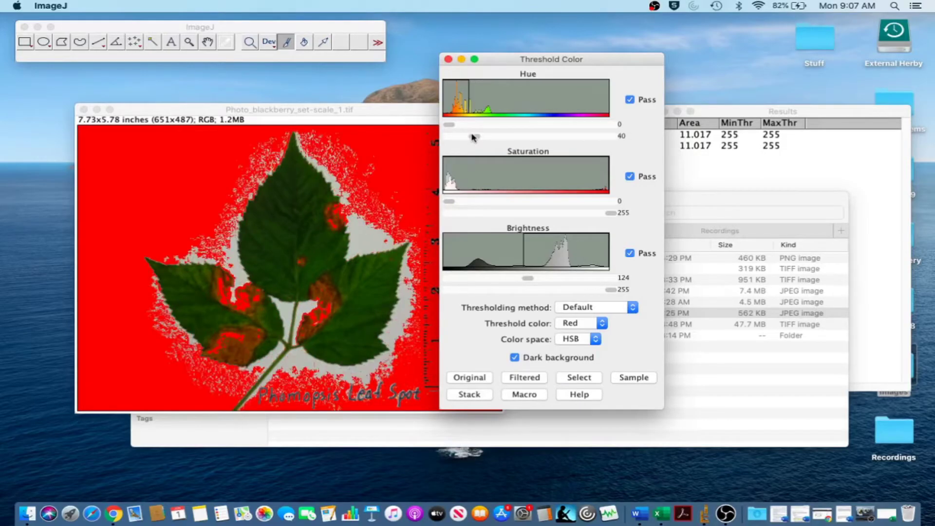
Set the Brightness range from 0 to 145
drag(528, 278, 447, 278)
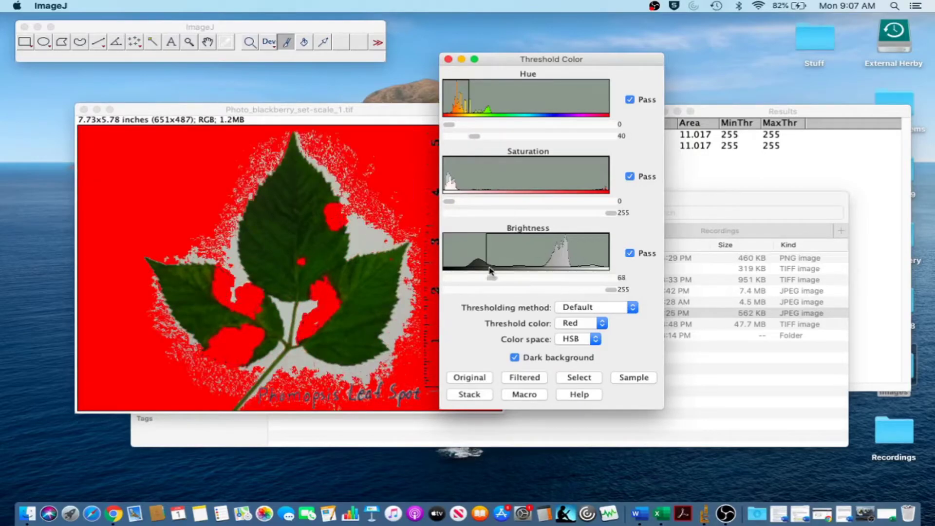
click(550, 289)
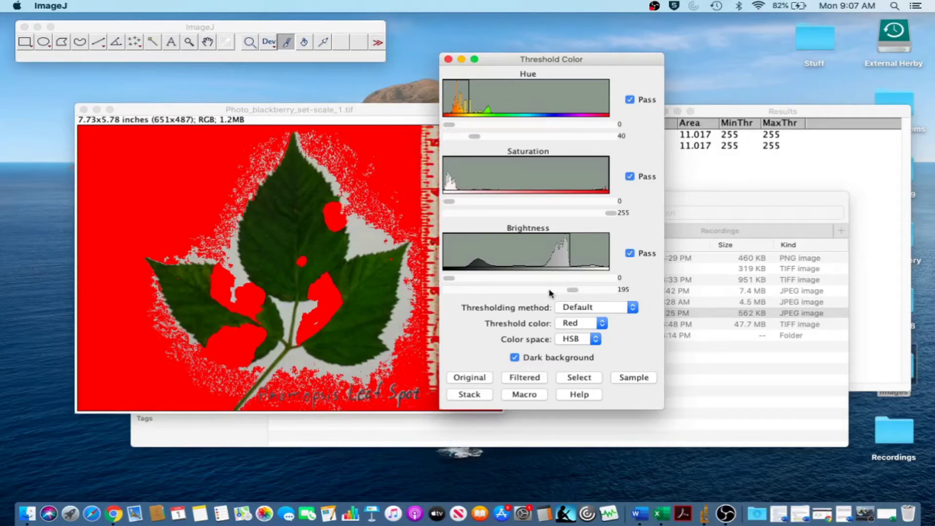
click(518, 290)
click(519, 290)
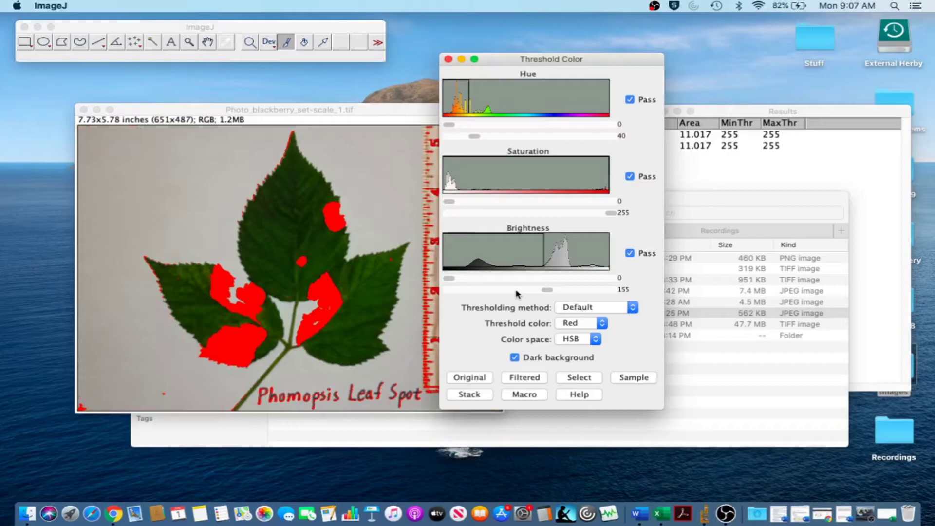
click(517, 290)
Select the highlighted lesion spots and apply Make Binary
click(583, 378)
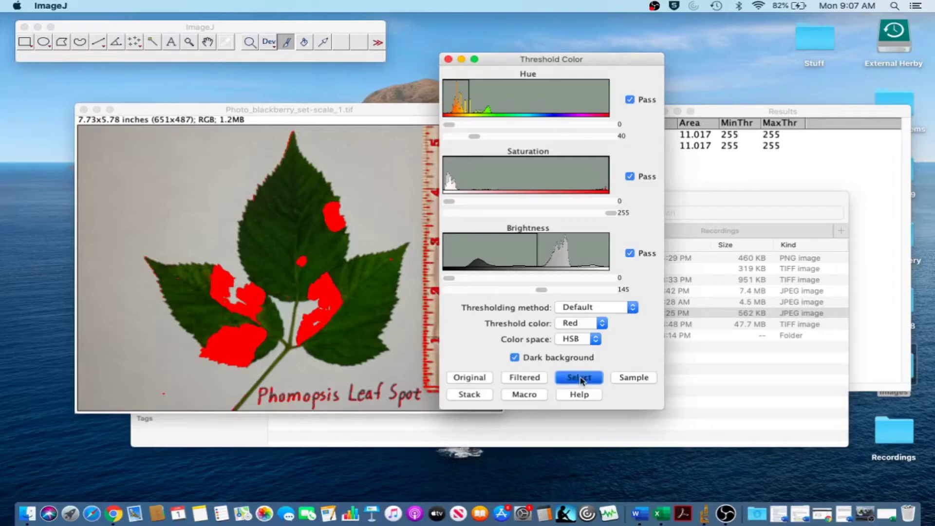
click(379, 111)
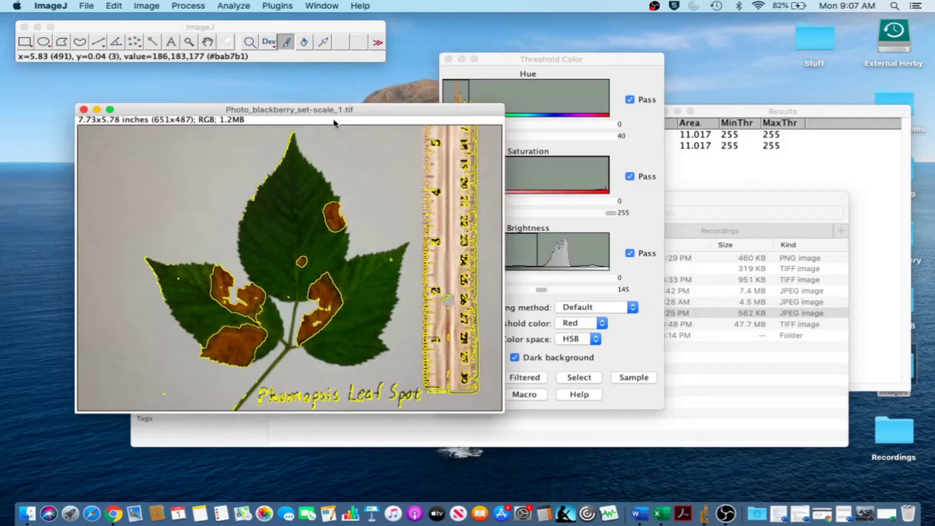
click(188, 7)
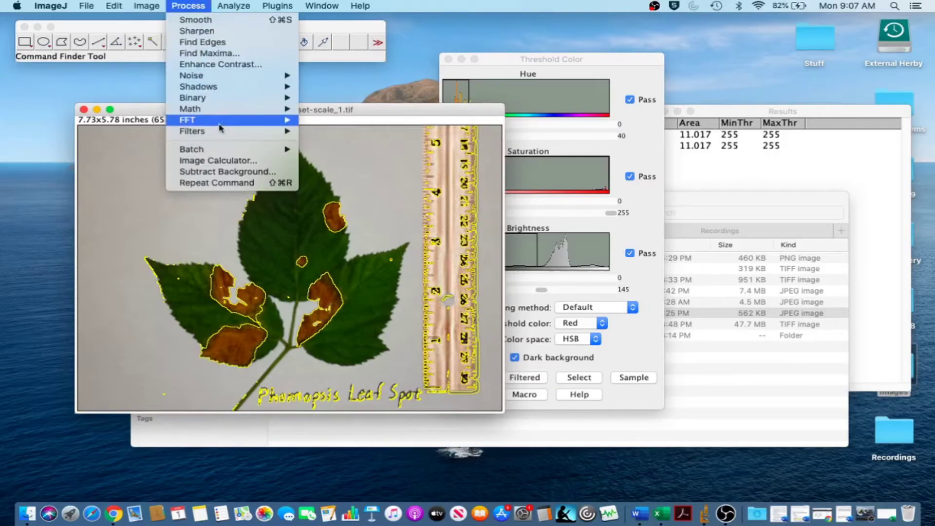
click(336, 99)
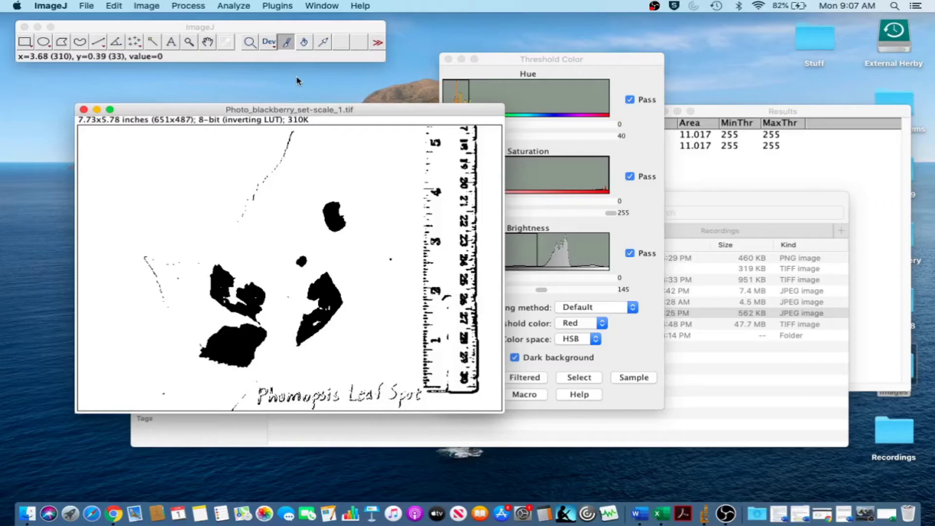
Paint white over the ruler, label text and stray dots
click(286, 42)
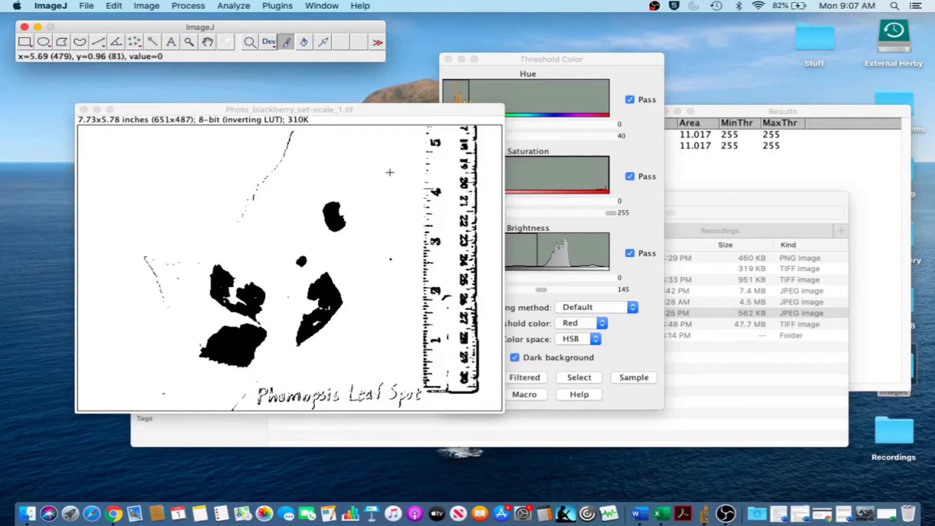
drag(432, 189, 452, 365)
mouse_move(453, 131)
mouse_down()
mouse_move(468, 387)
mouse_move(242, 394)
mouse_up()
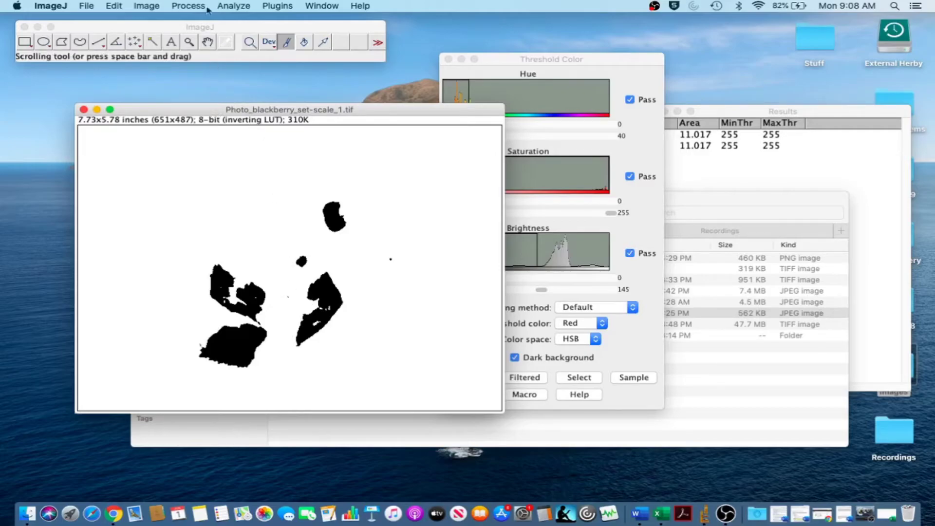
Open Remove Outliers and set it to target dark outliers
click(190, 6)
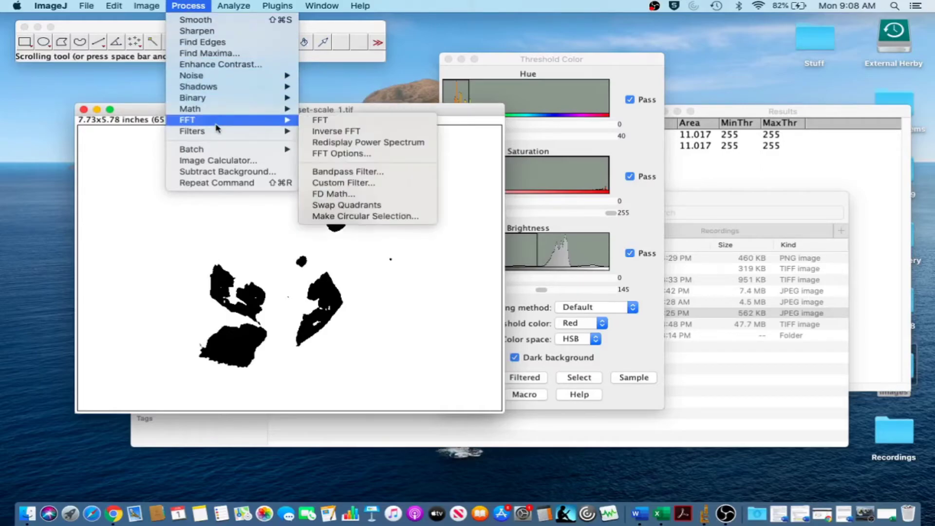
mouse_move(191, 75)
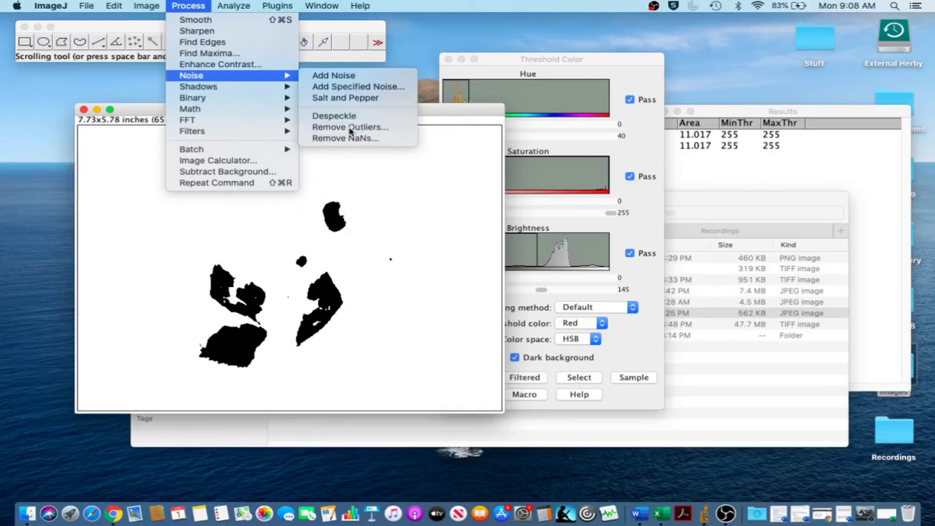
click(350, 130)
drag(472, 110, 512, 111)
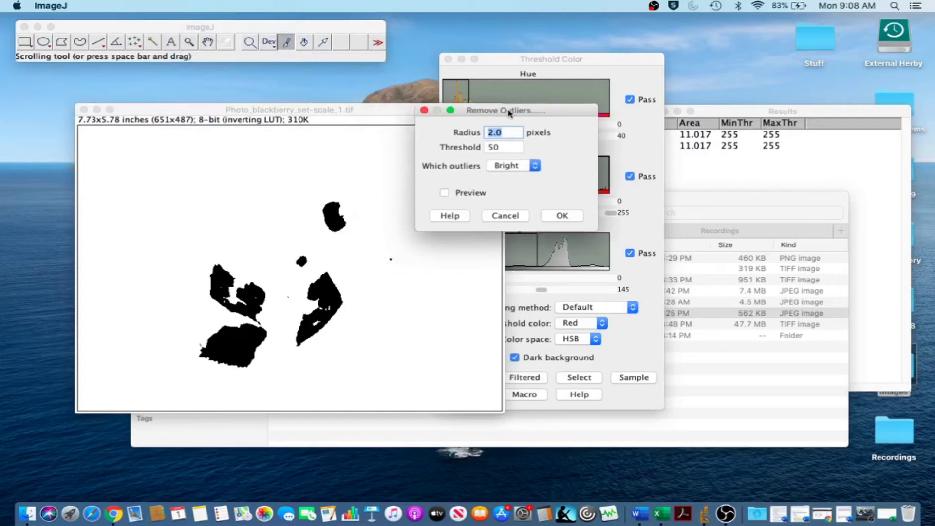
click(494, 134)
text(5)
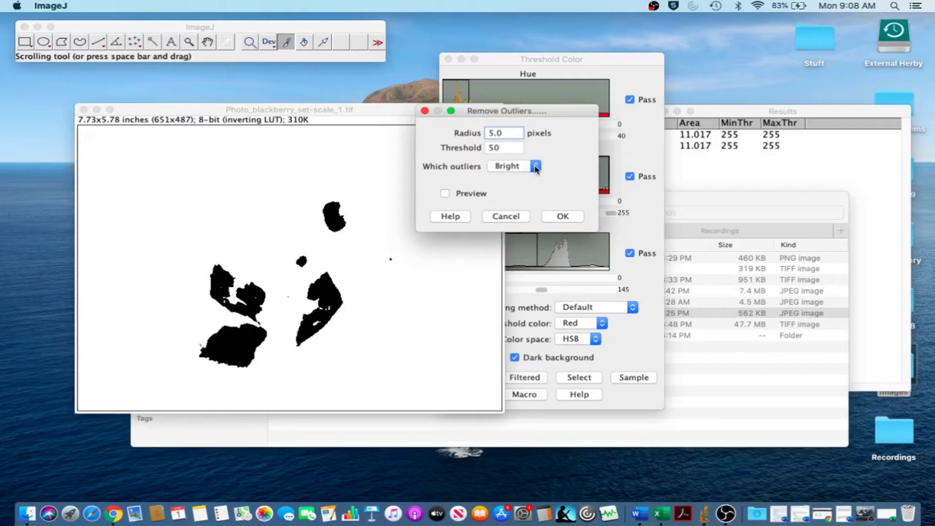
click(536, 169)
click(526, 178)
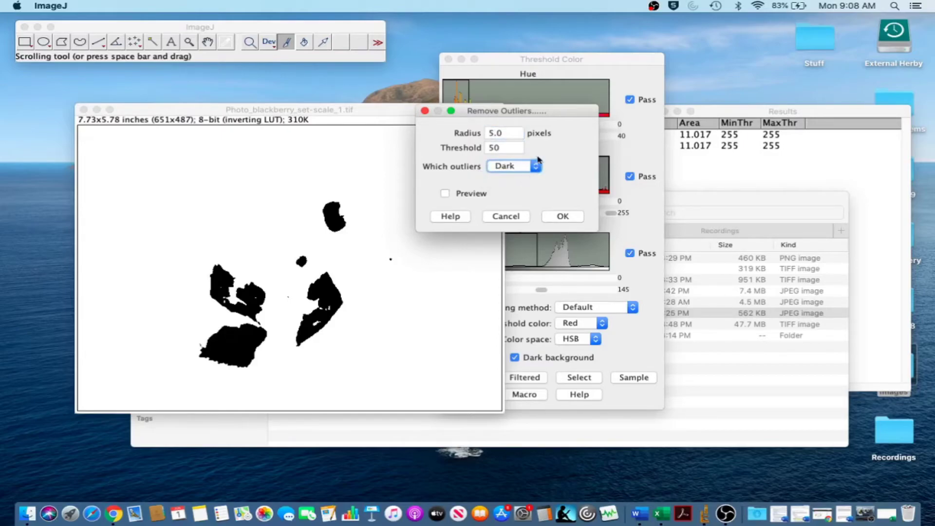
Set radius 1.0 and threshold 50, toggling Preview to compare the speck removal
click(444, 194)
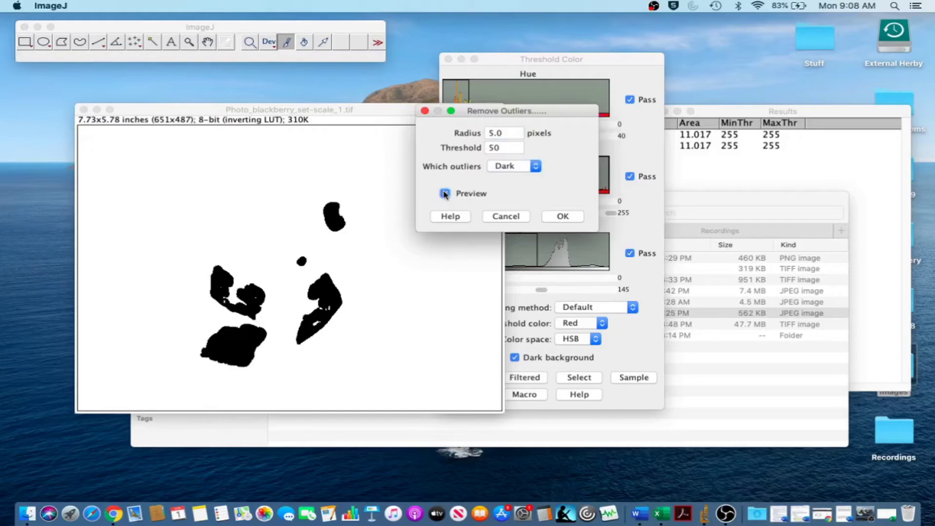
click(444, 194)
click(444, 193)
double_click(493, 132)
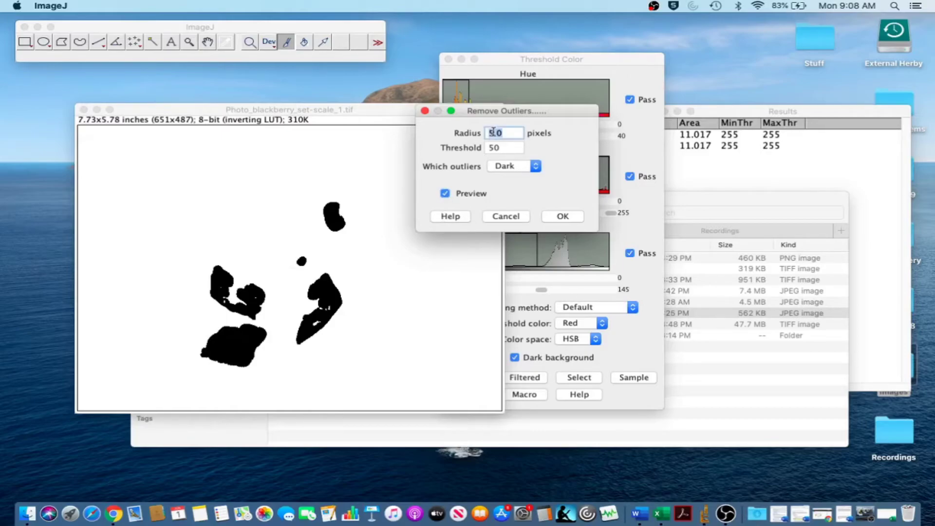
text(10)
double_click(496, 147)
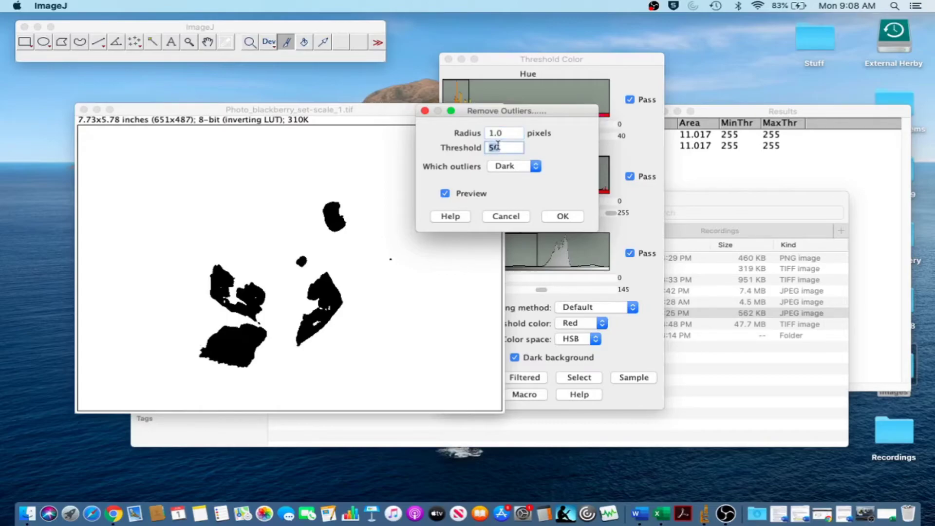
click(444, 192)
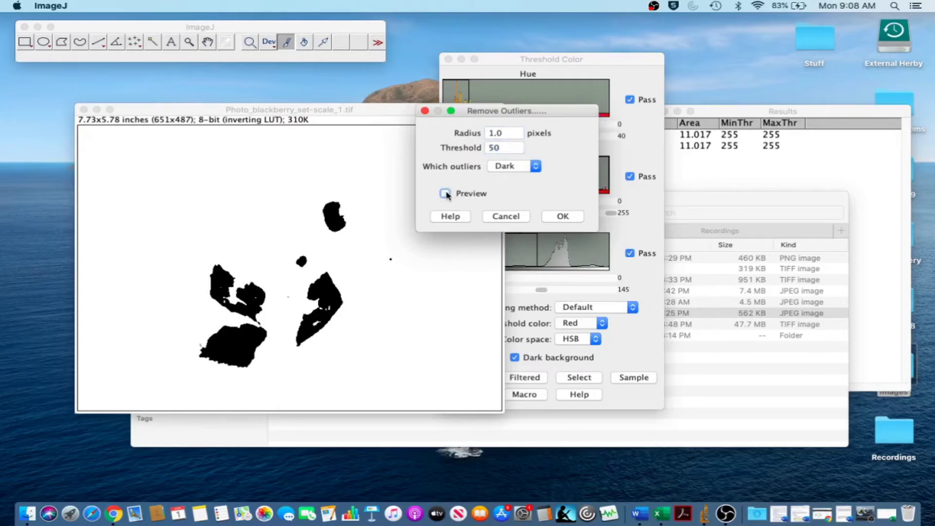
click(445, 194)
click(446, 193)
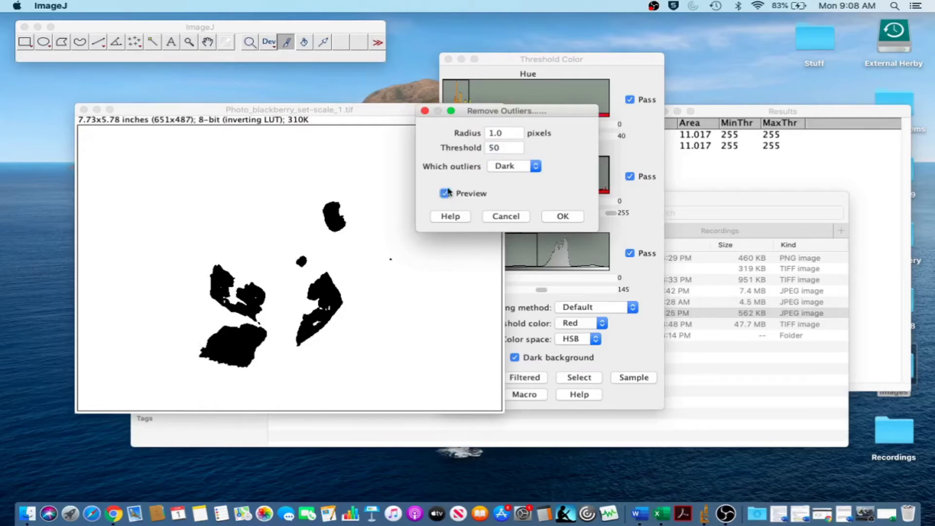
Apply the dark-outlier removal and measure the diseased spot area
click(563, 216)
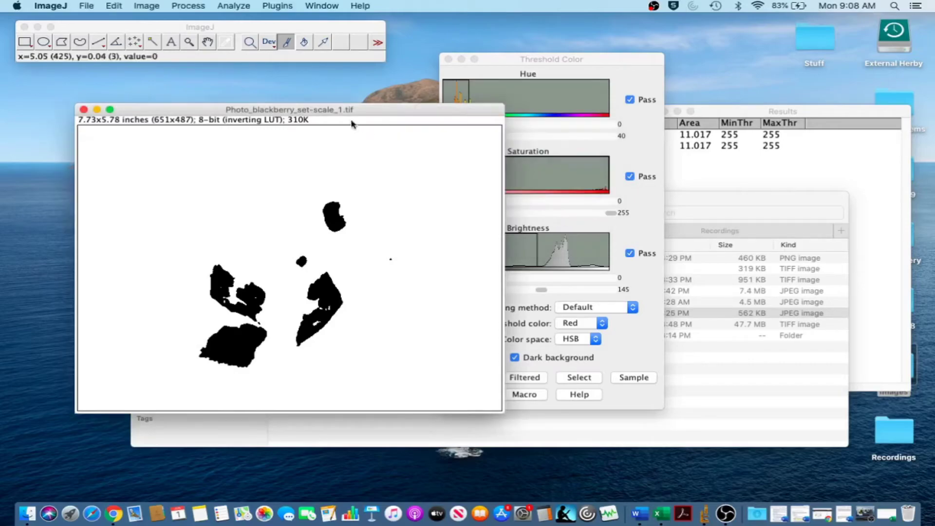
drag(364, 111, 371, 114)
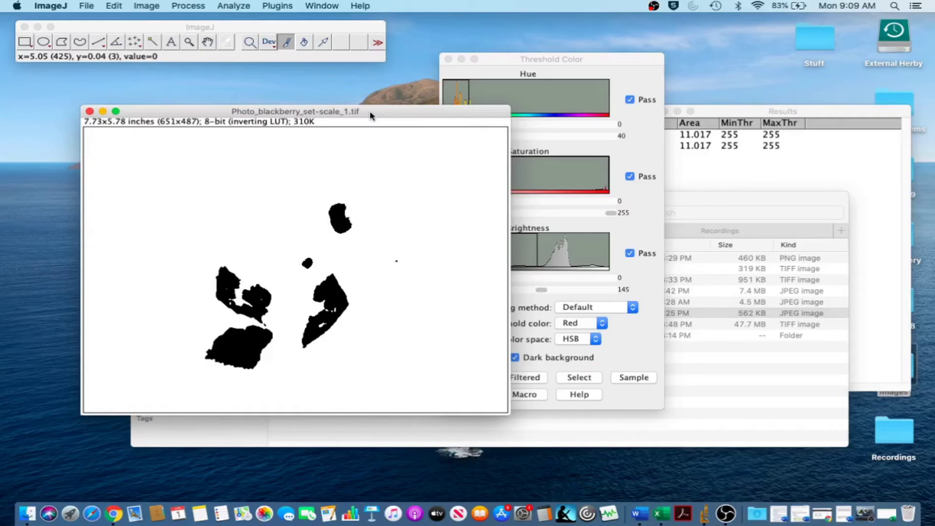
key(super+m)
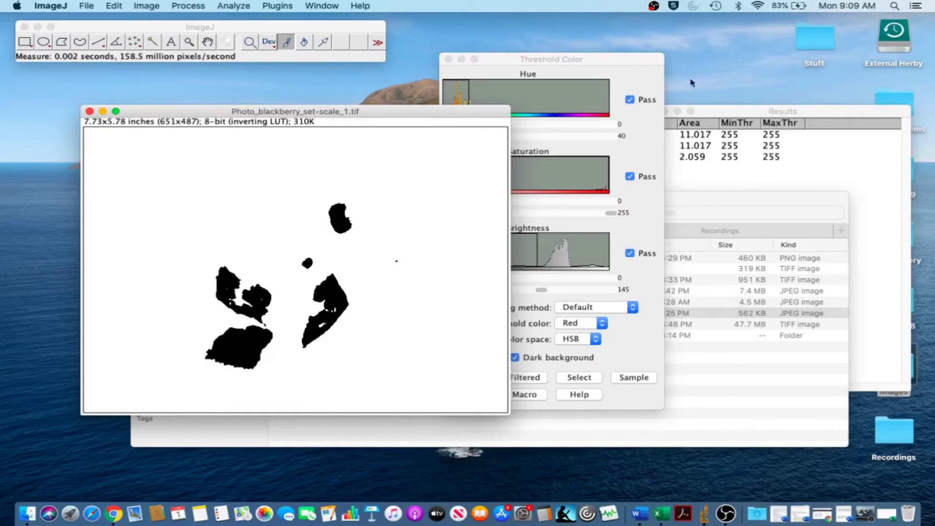
Review the diseased area of 2.059 in the Results table
click(730, 117)
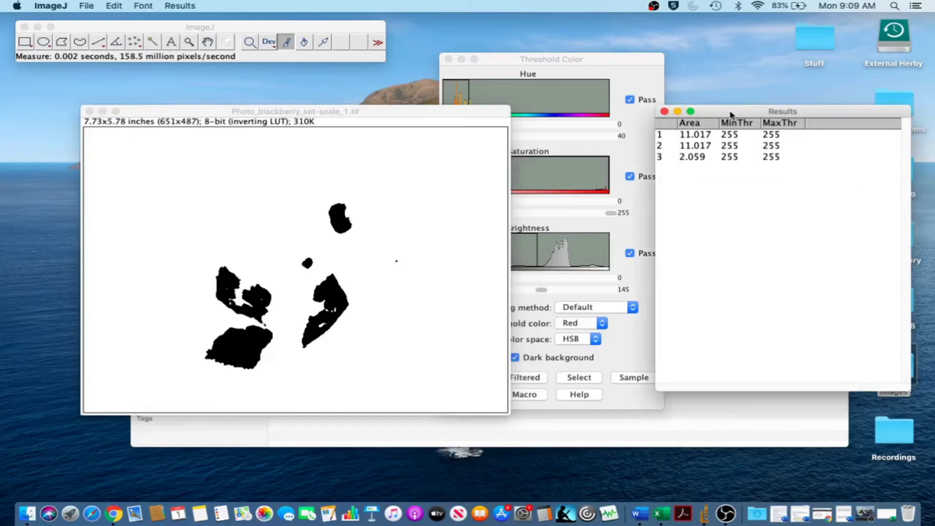
click(307, 118)
click(232, 5)
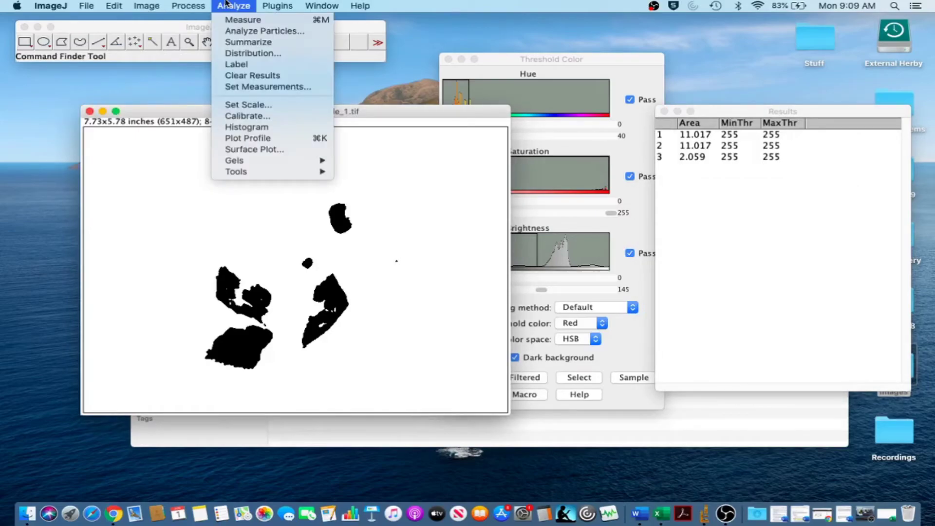
click(252, 75)
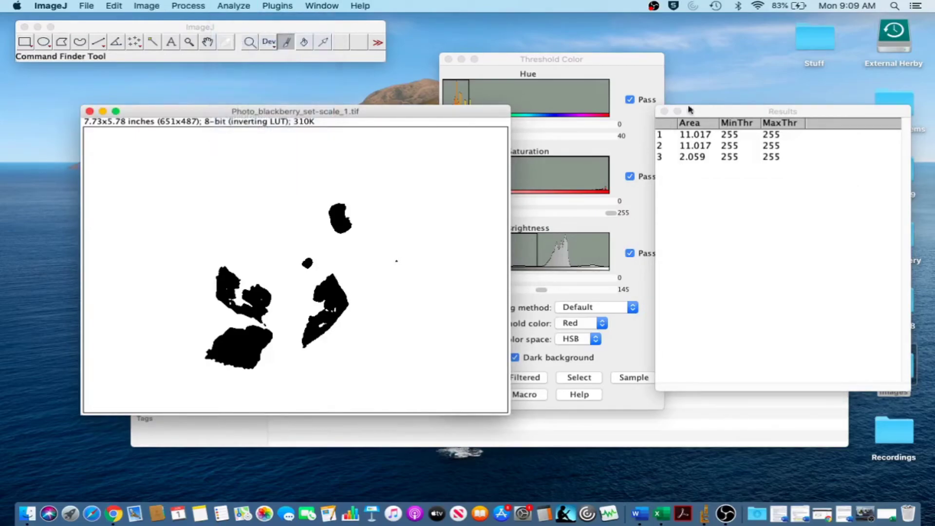
click(746, 115)
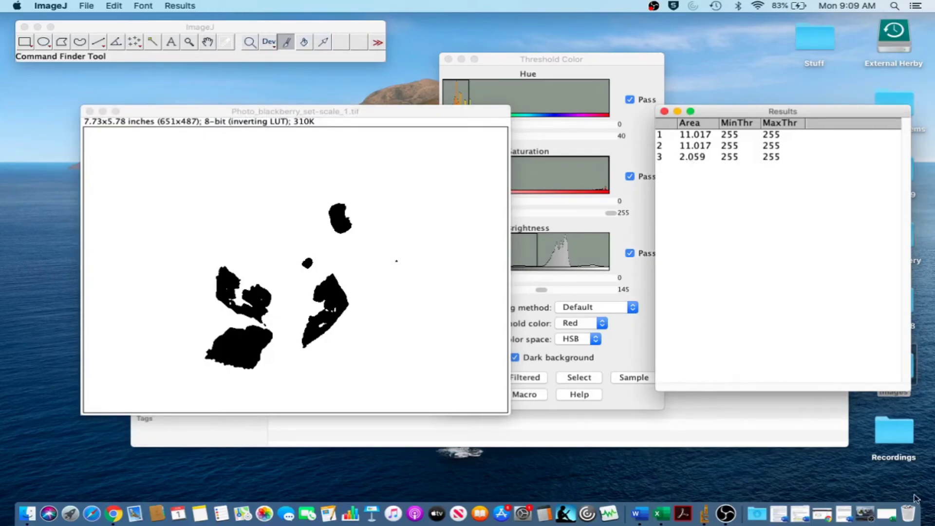
Enter the heading 'Diseased leaf area' in B1 and the value 2.059 in B2
click(886, 514)
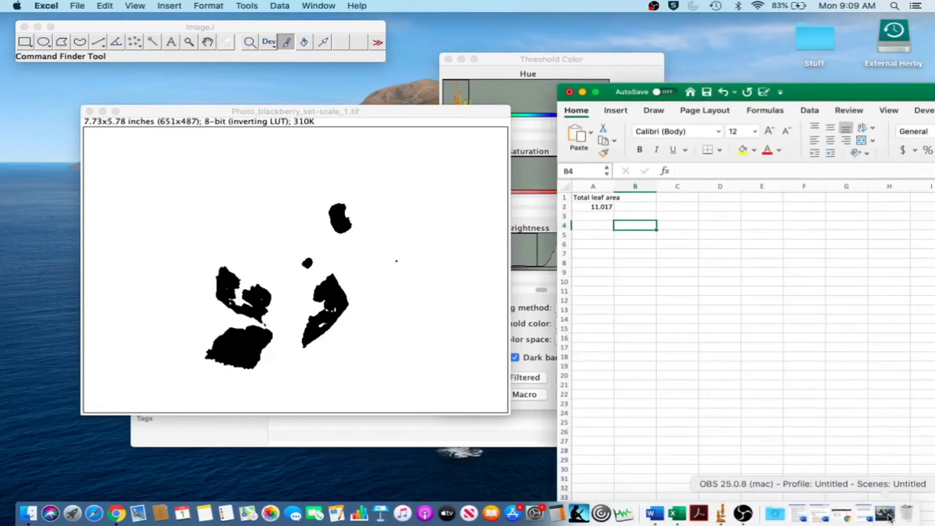
click(641, 198)
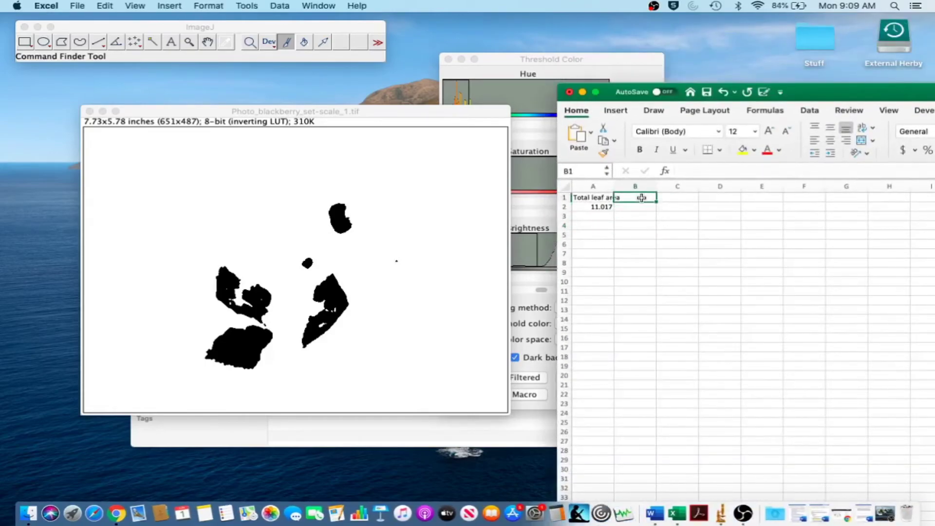
text(Disea)
text(sed leaf area)
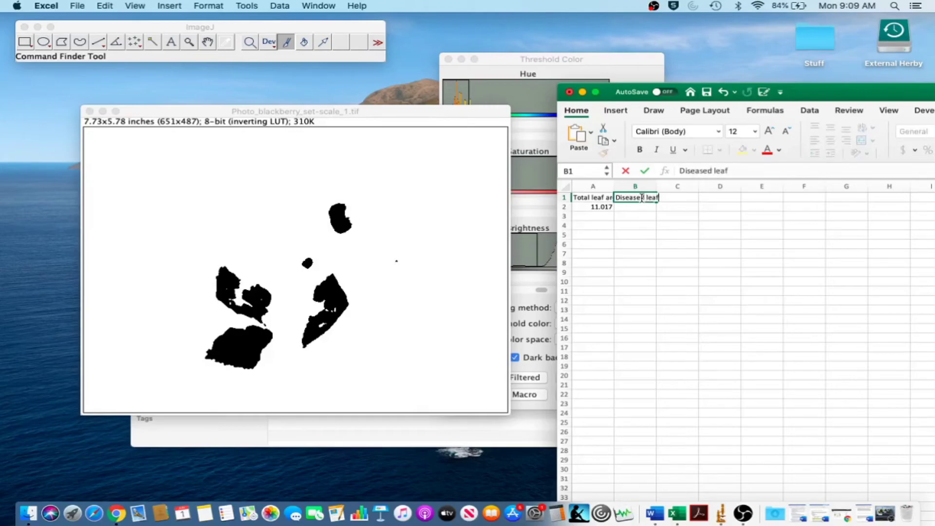
key(Return)
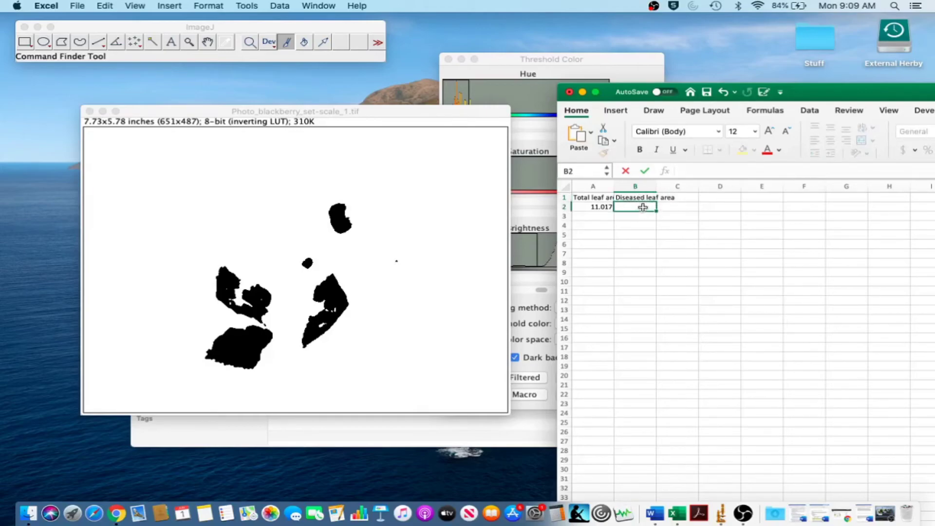
drag(809, 92, 785, 233)
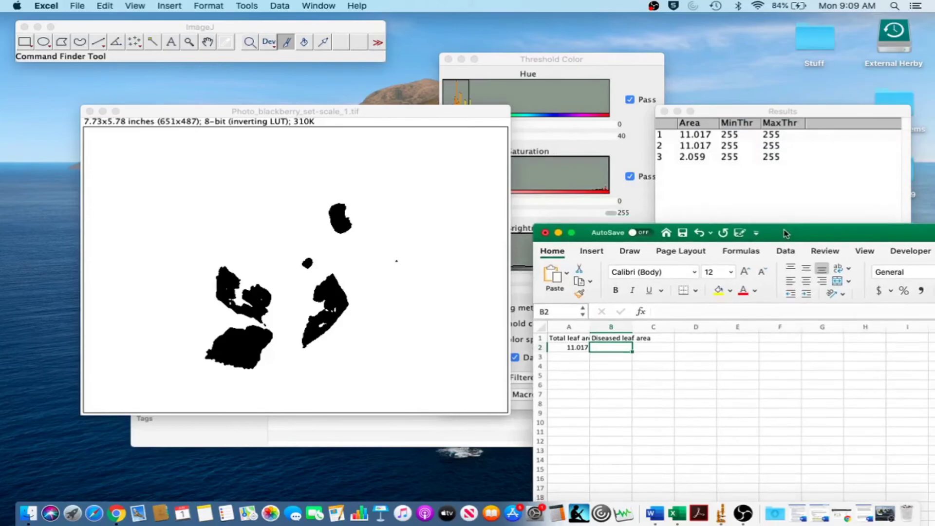
text(2.059)
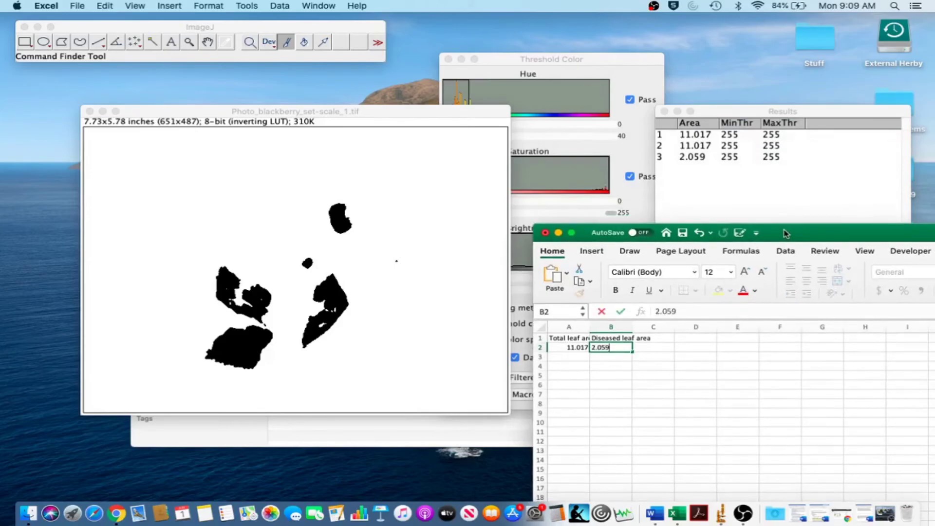
click(695, 365)
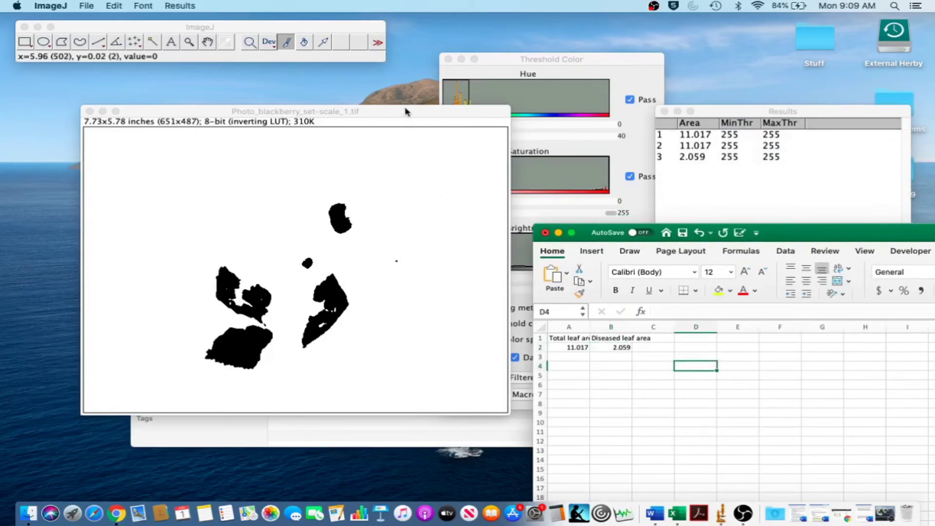
click(407, 111)
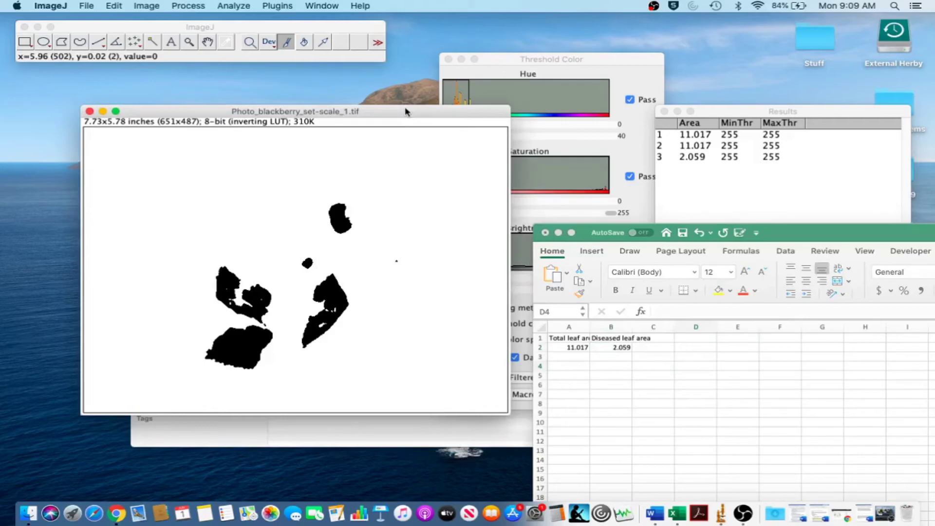
Save the lesion image as TIFF 'Photo_blackberry_set-scale_1-diseased.tif' and close its window
click(86, 5)
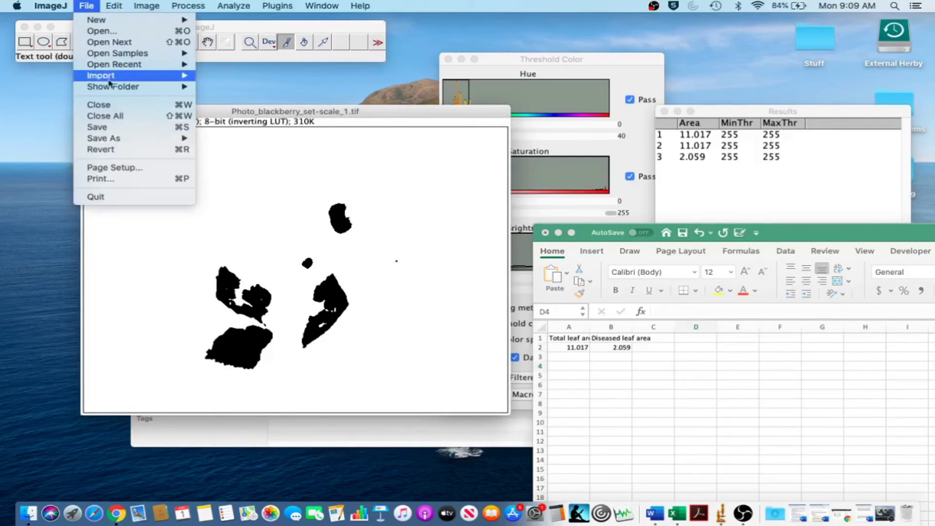
mouse_move(103, 138)
click(228, 141)
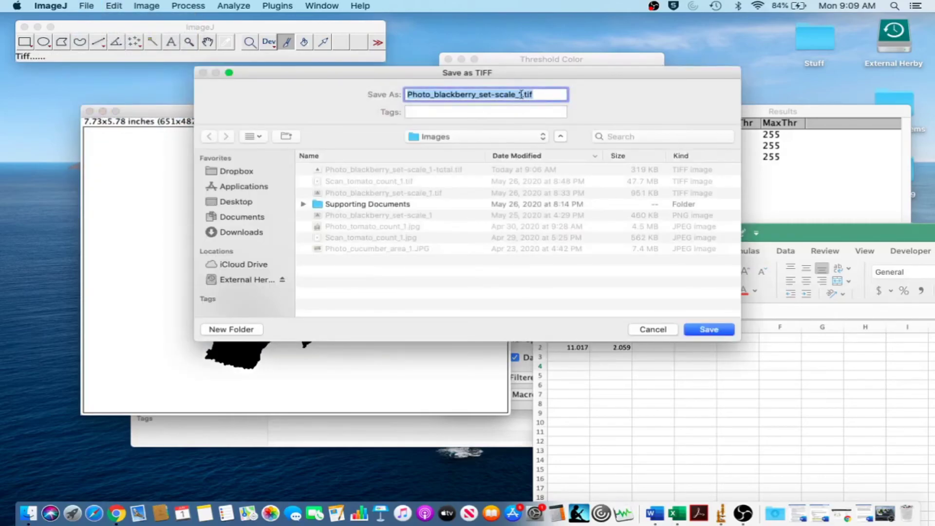
click(520, 93)
text(-dis)
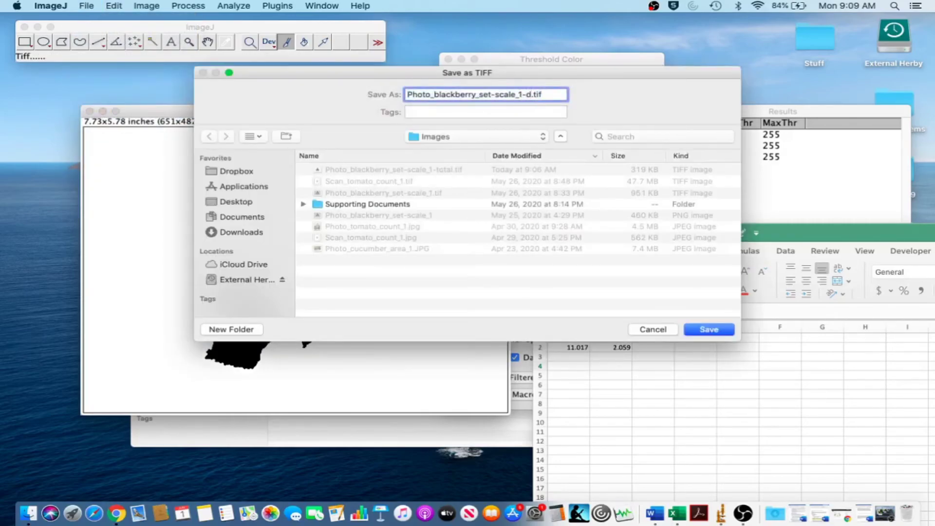
text(eased)
click(709, 329)
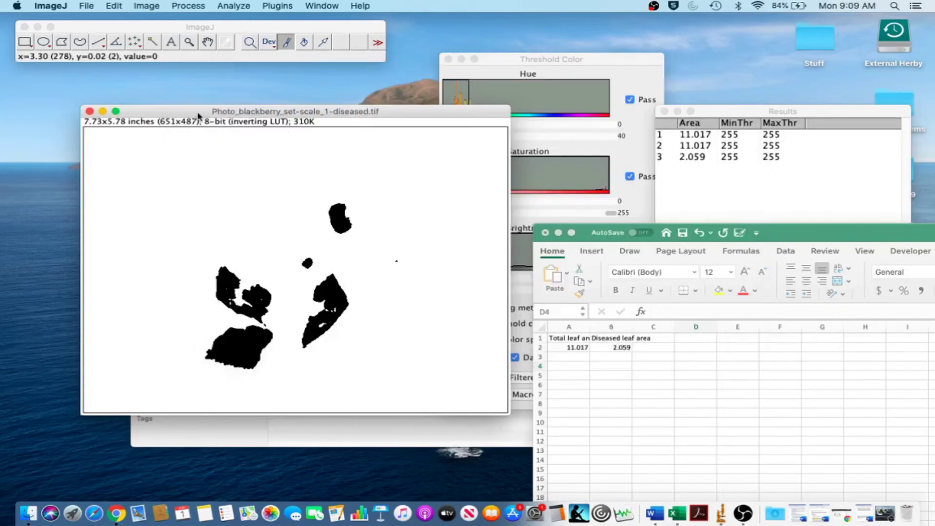
click(90, 113)
click(627, 409)
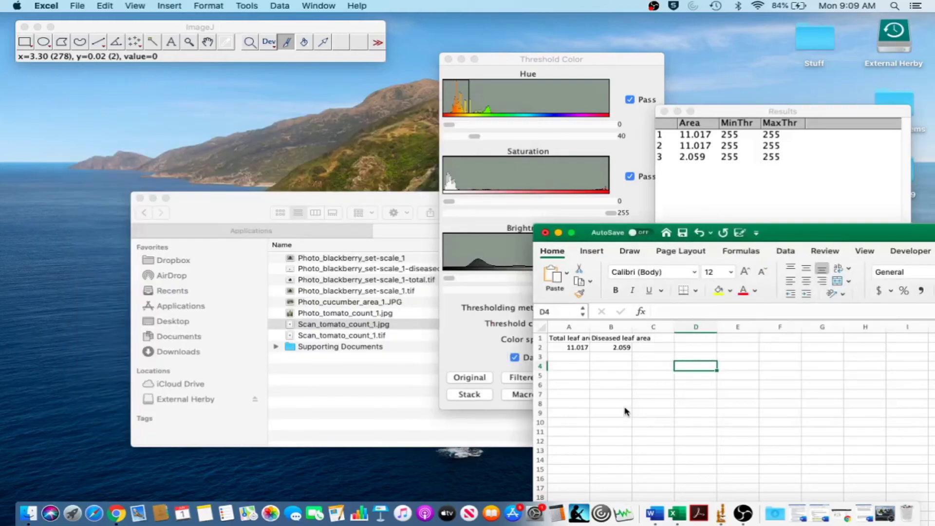
Enter =(B2/A2)*100 in C2, giving a disease damage of 18.6892984 percent
drag(822, 231, 525, 180)
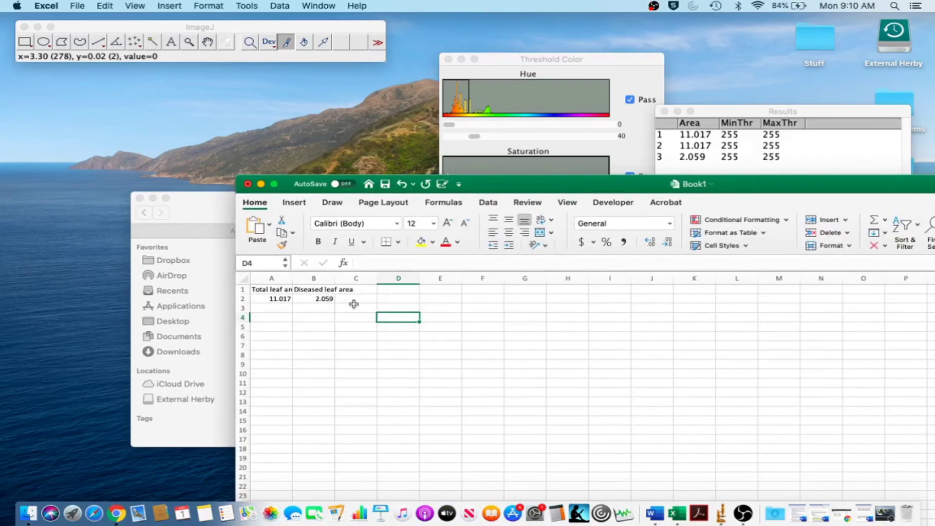
click(370, 297)
text(=)
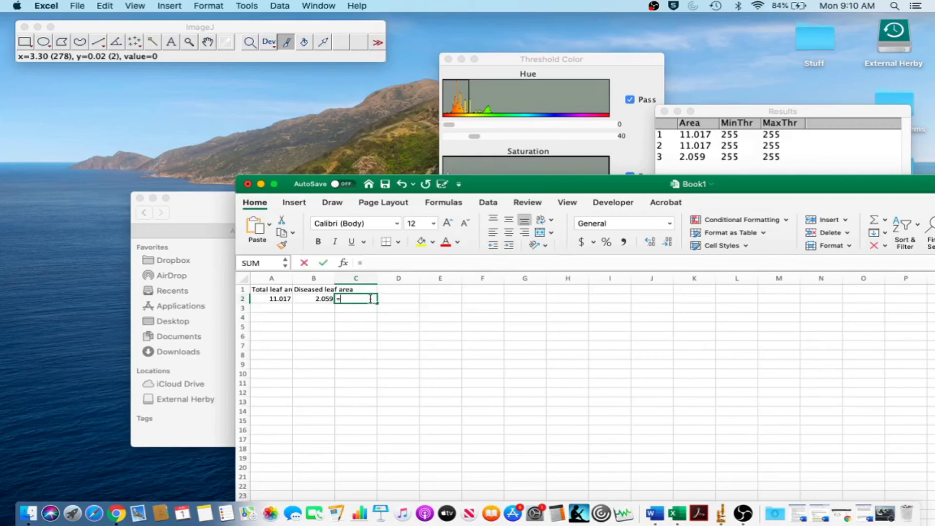
click(275, 299)
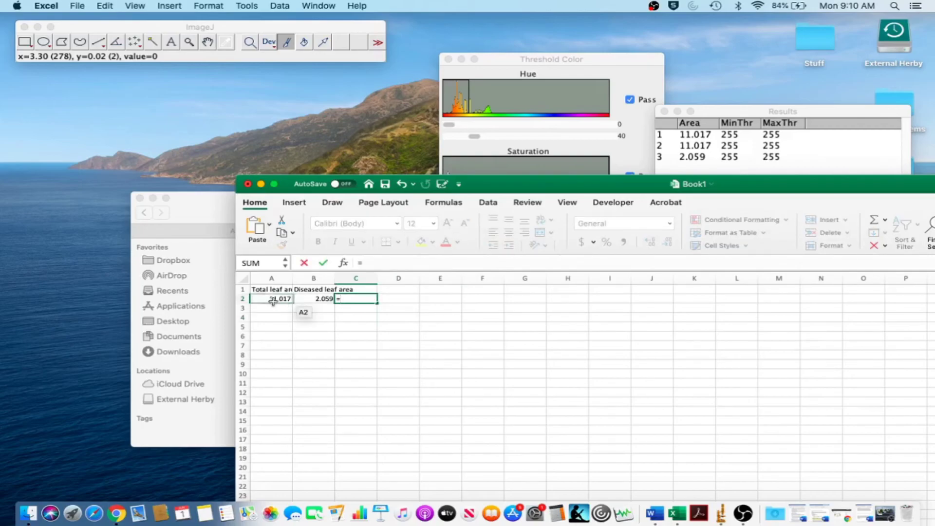
click(307, 299)
text(/)
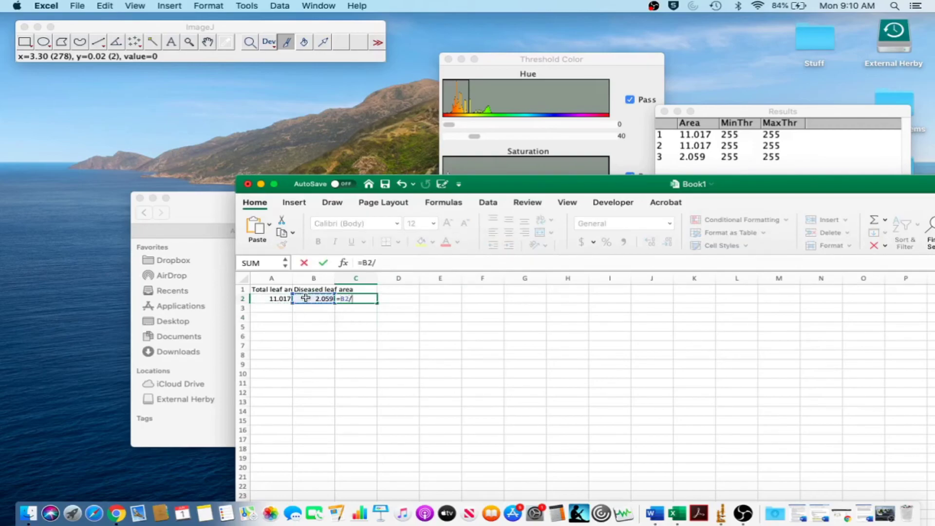
click(282, 299)
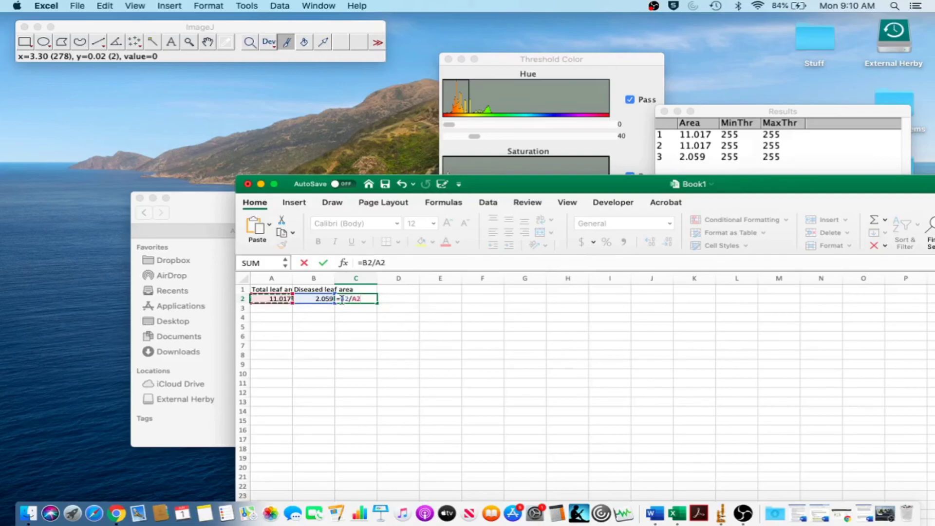
click(340, 299)
text(()
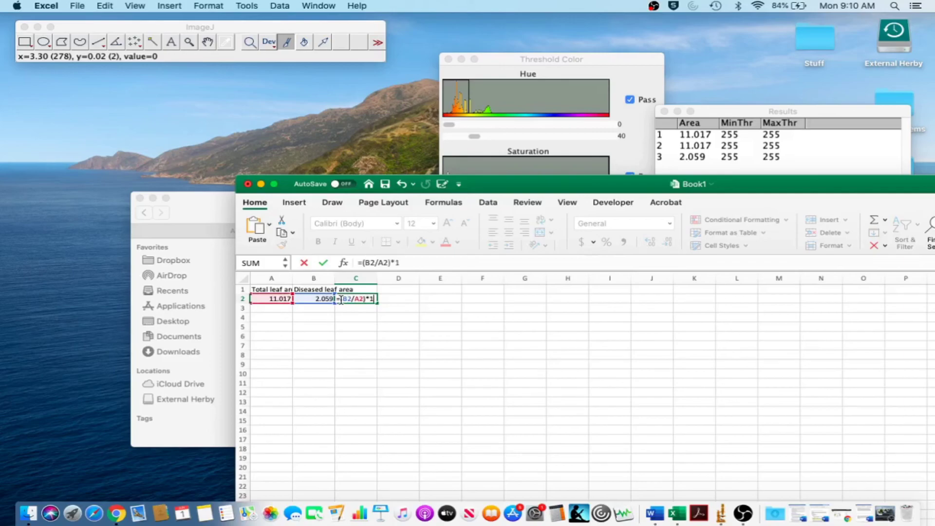
text(00)
key(Return)
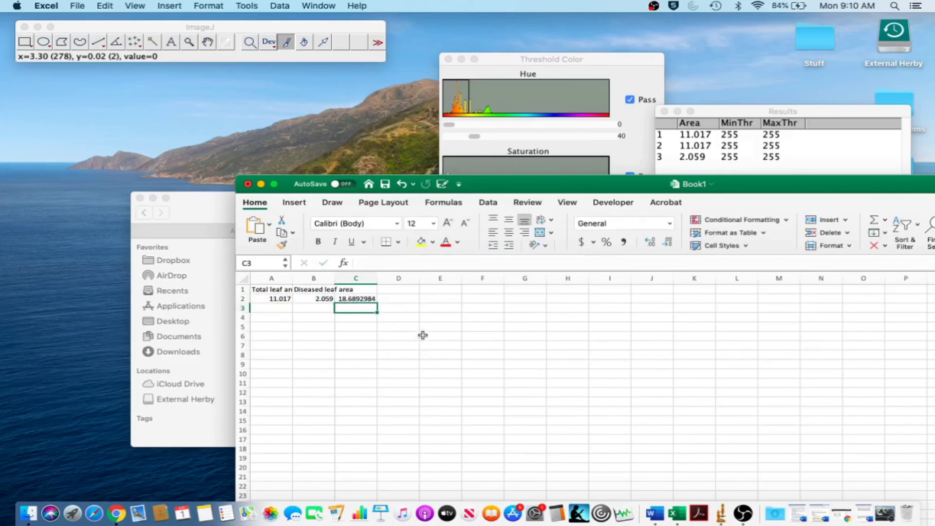
click(370, 298)
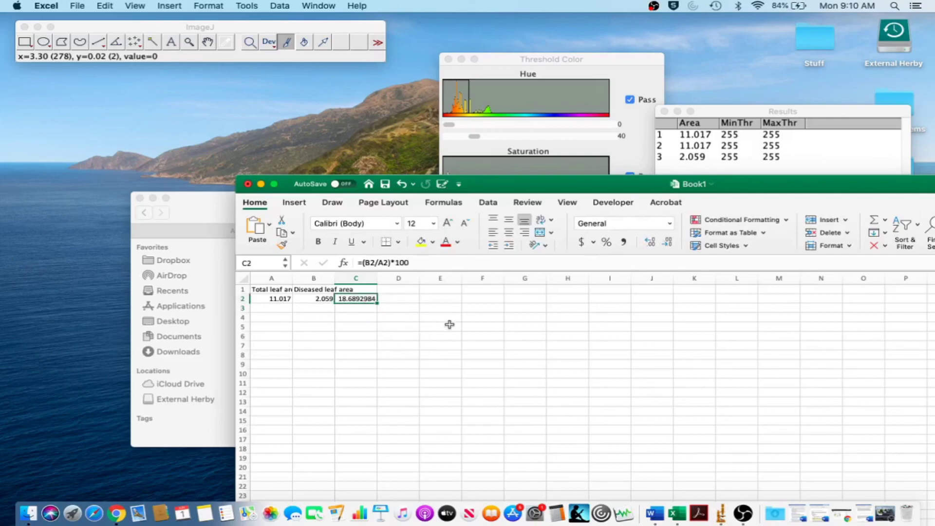